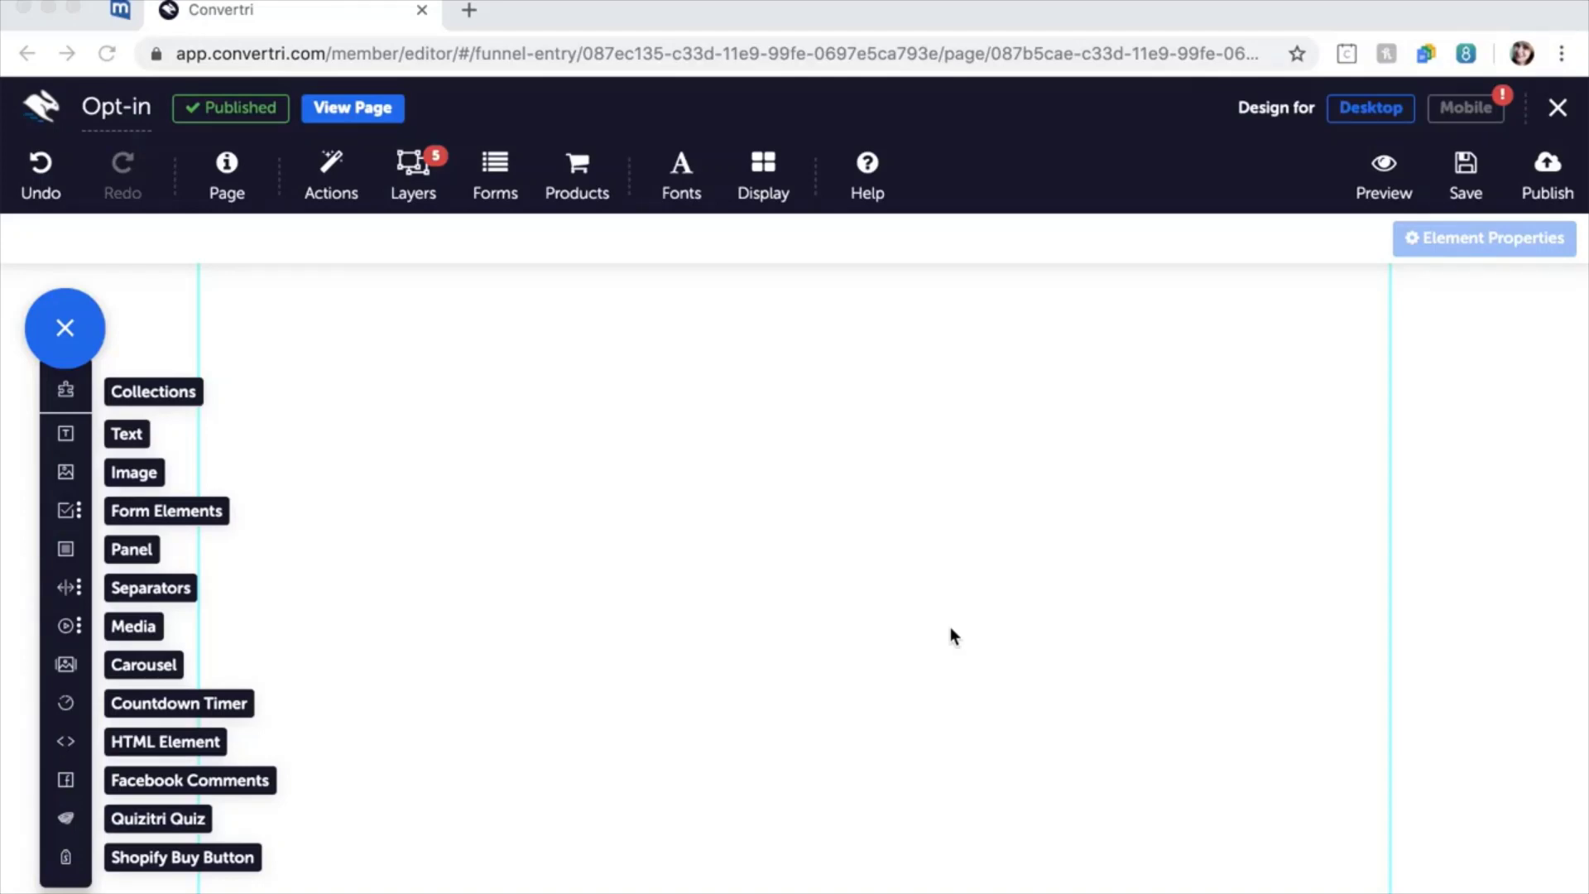
Turn on email notifications for the page's form submissions
left_click(495, 174)
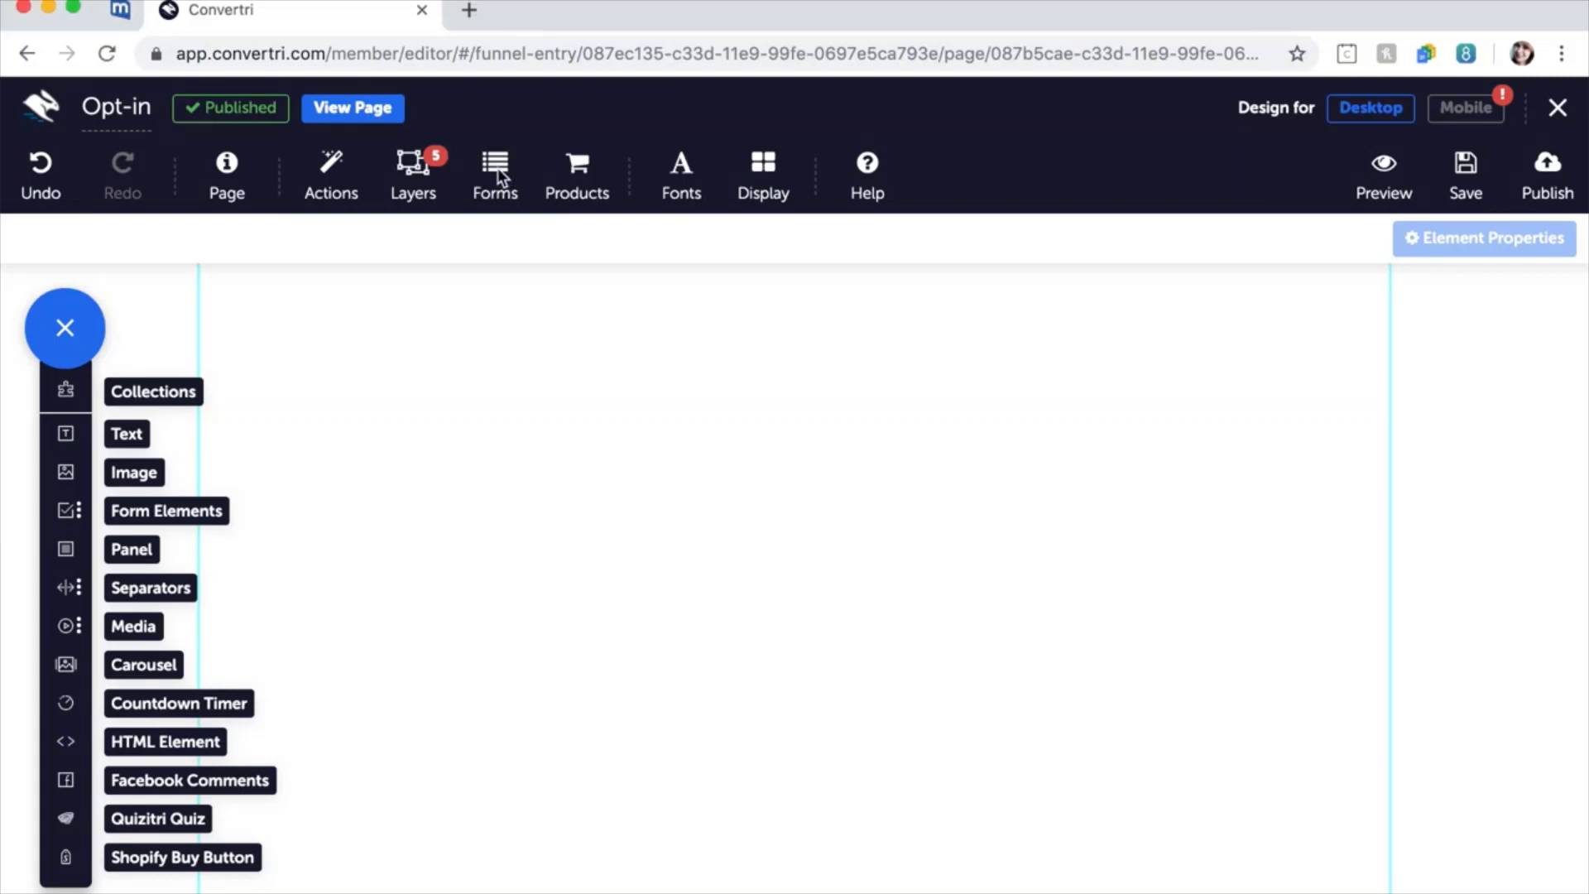
left_click(494, 180)
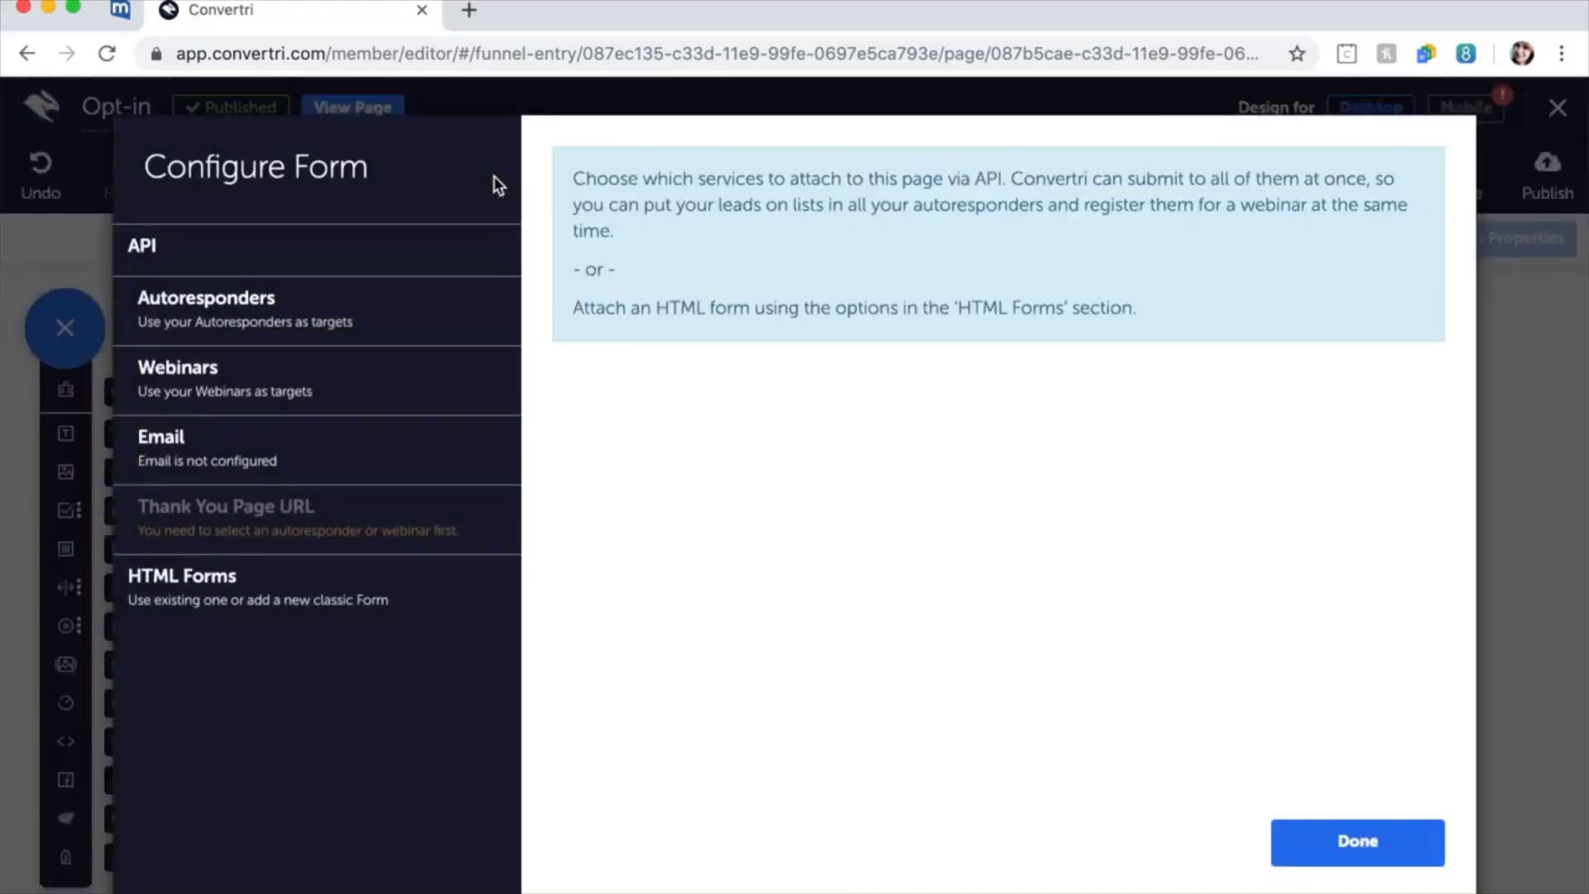
left_click(412, 462)
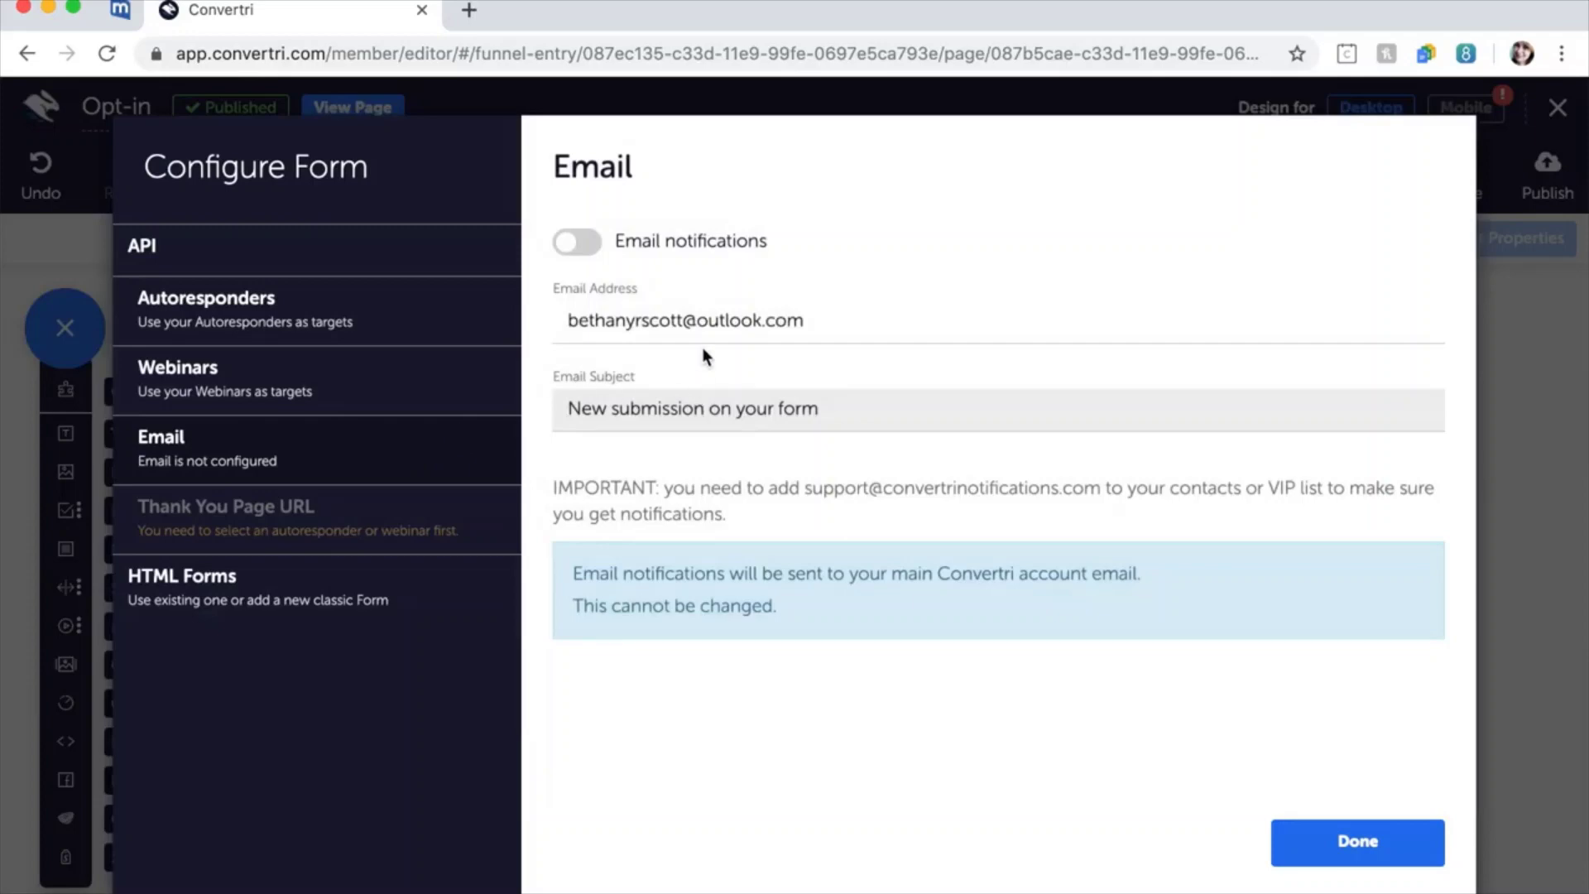
left_click(589, 252)
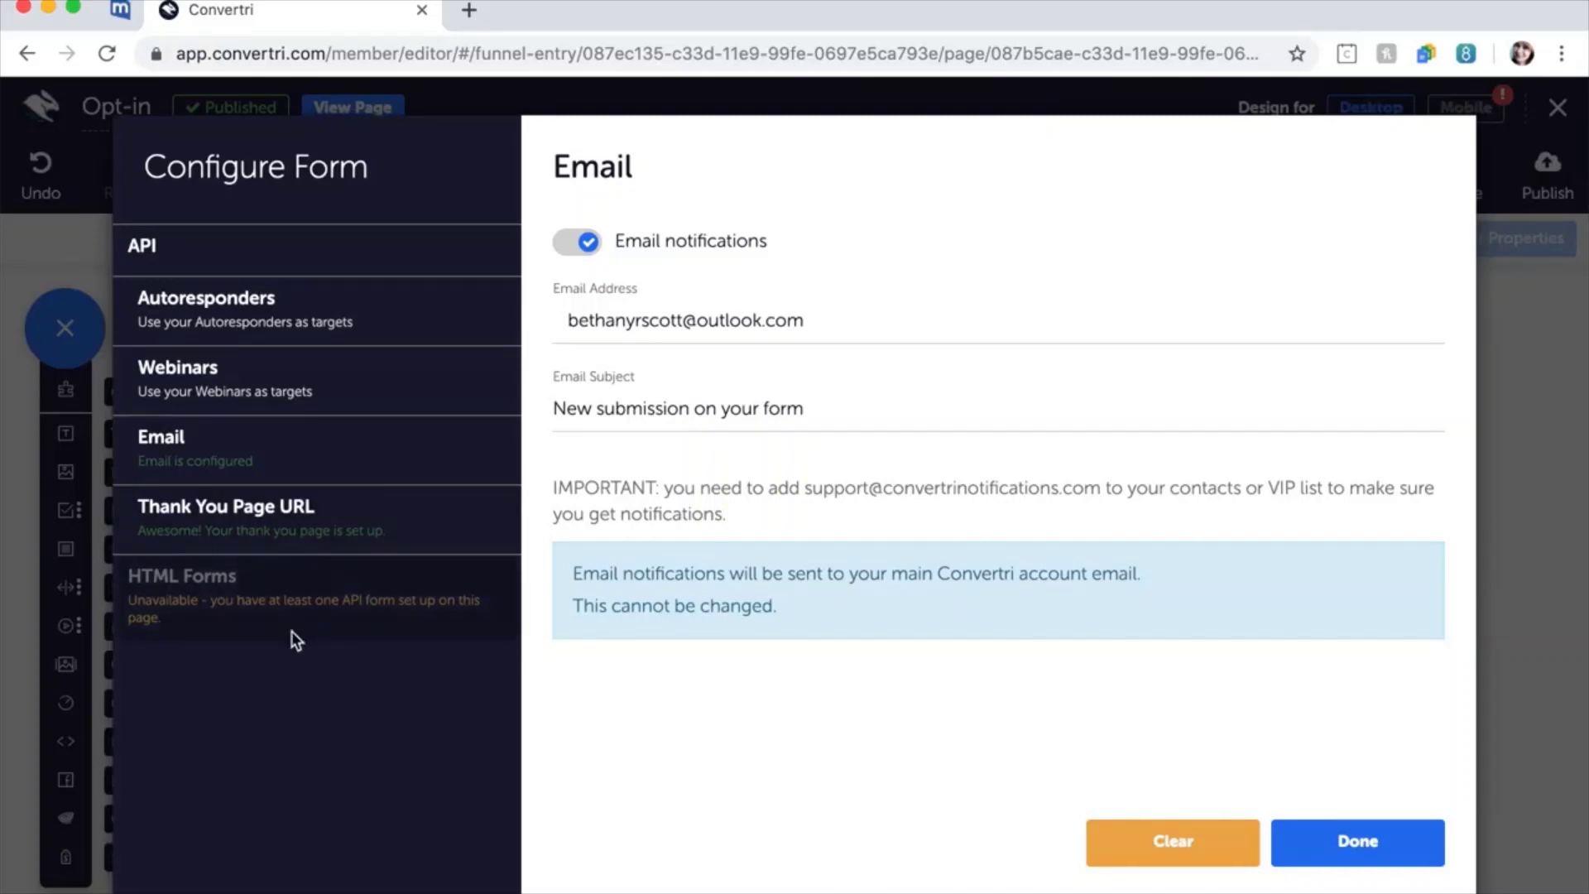
left_click(298, 532)
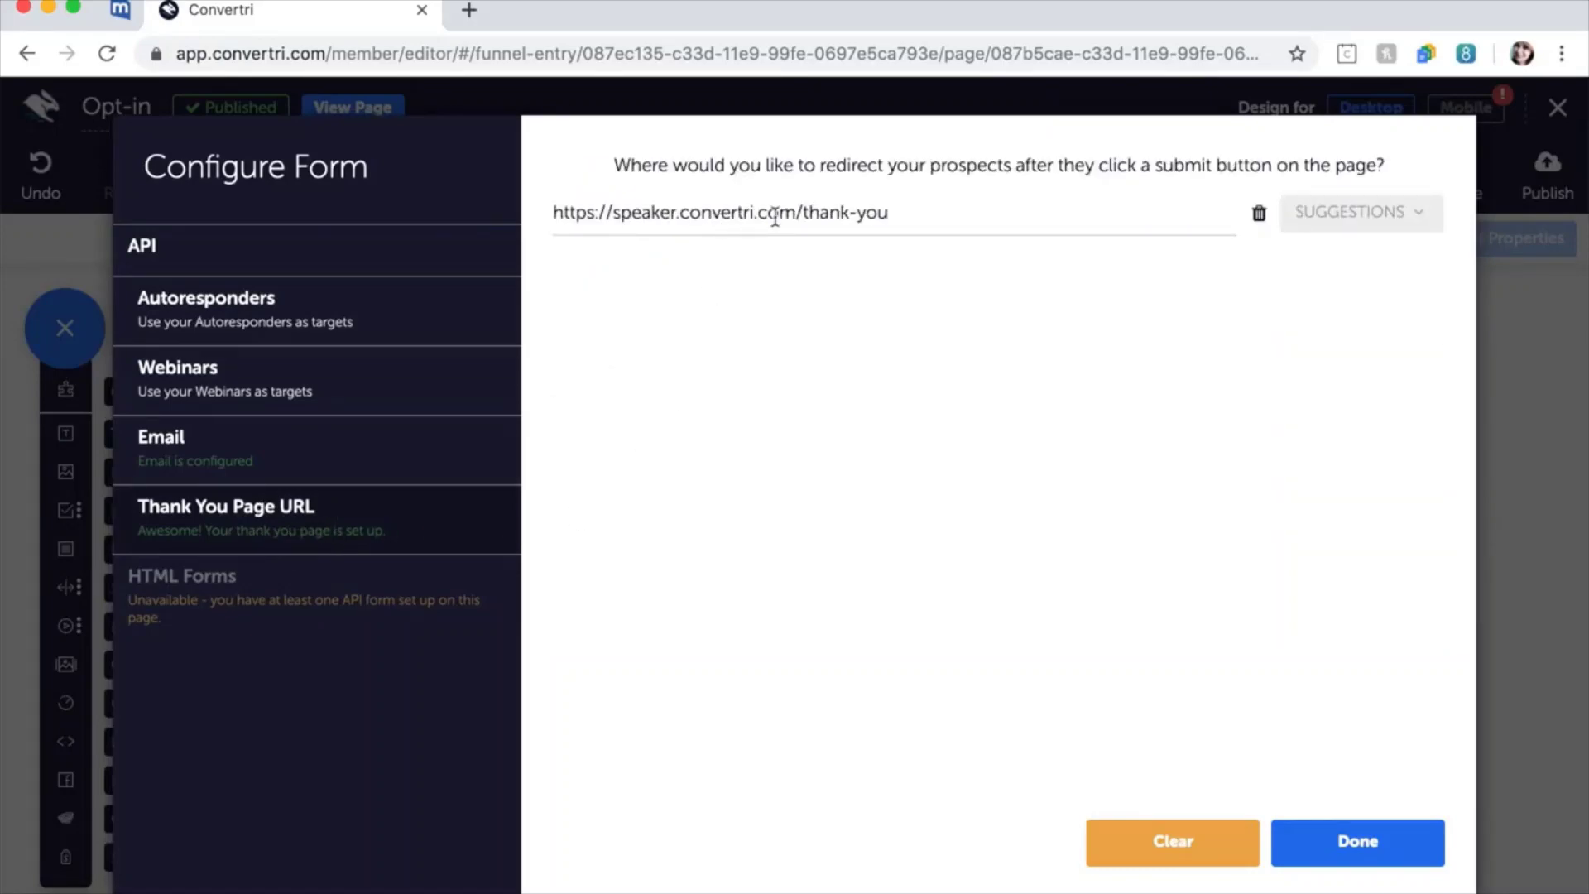
mouse_move(776, 217)
left_mouse_down()
mouse_move(648, 221)
mouse_move(751, 217)
left_mouse_up()
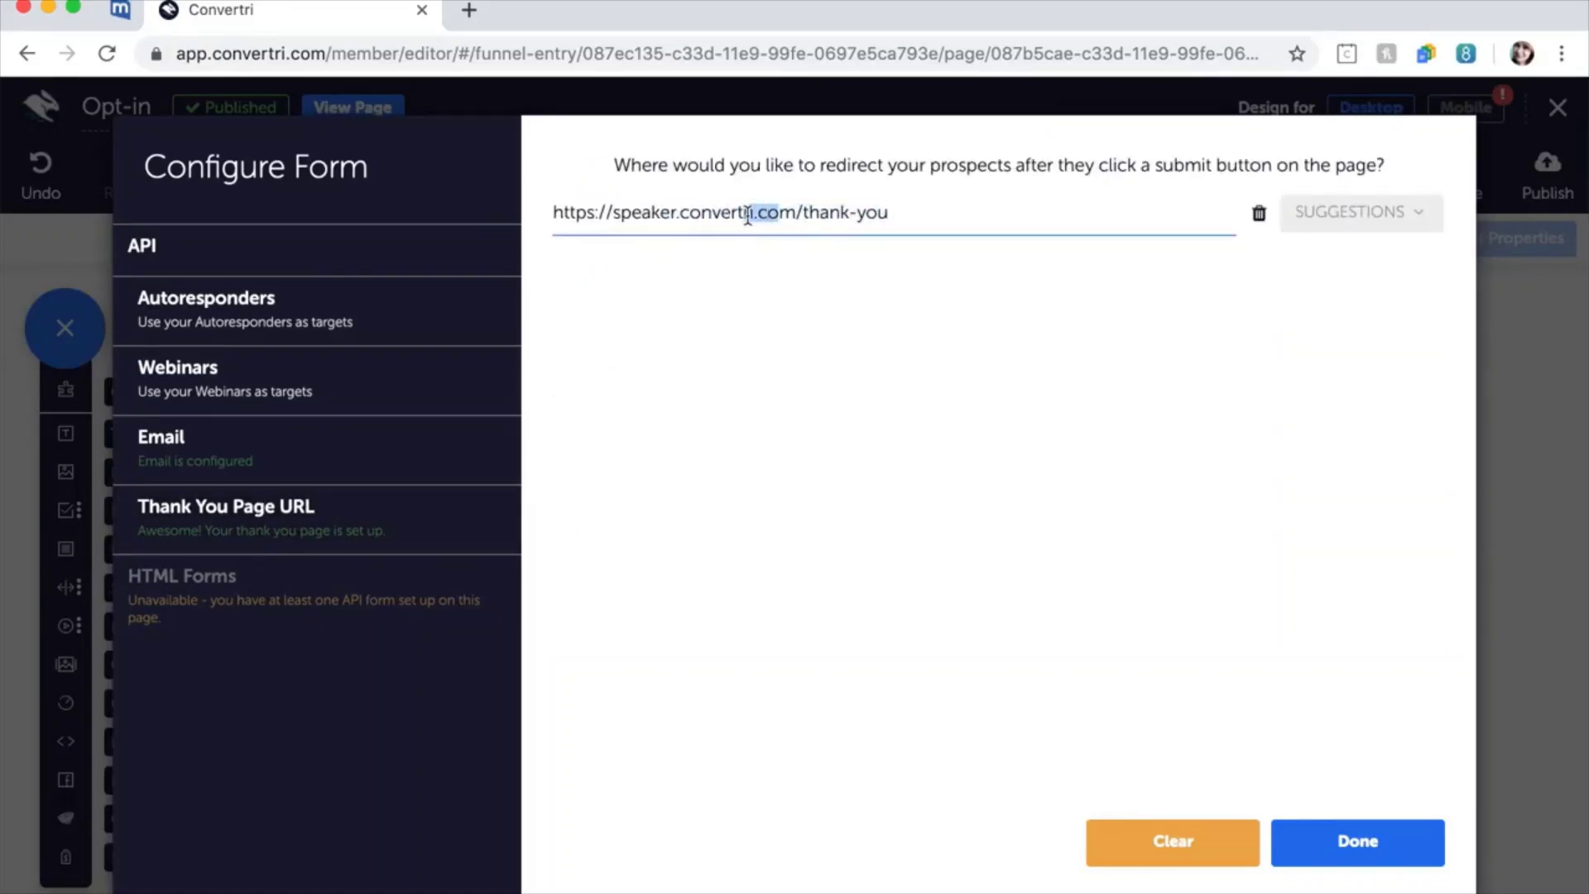
left_click(811, 340)
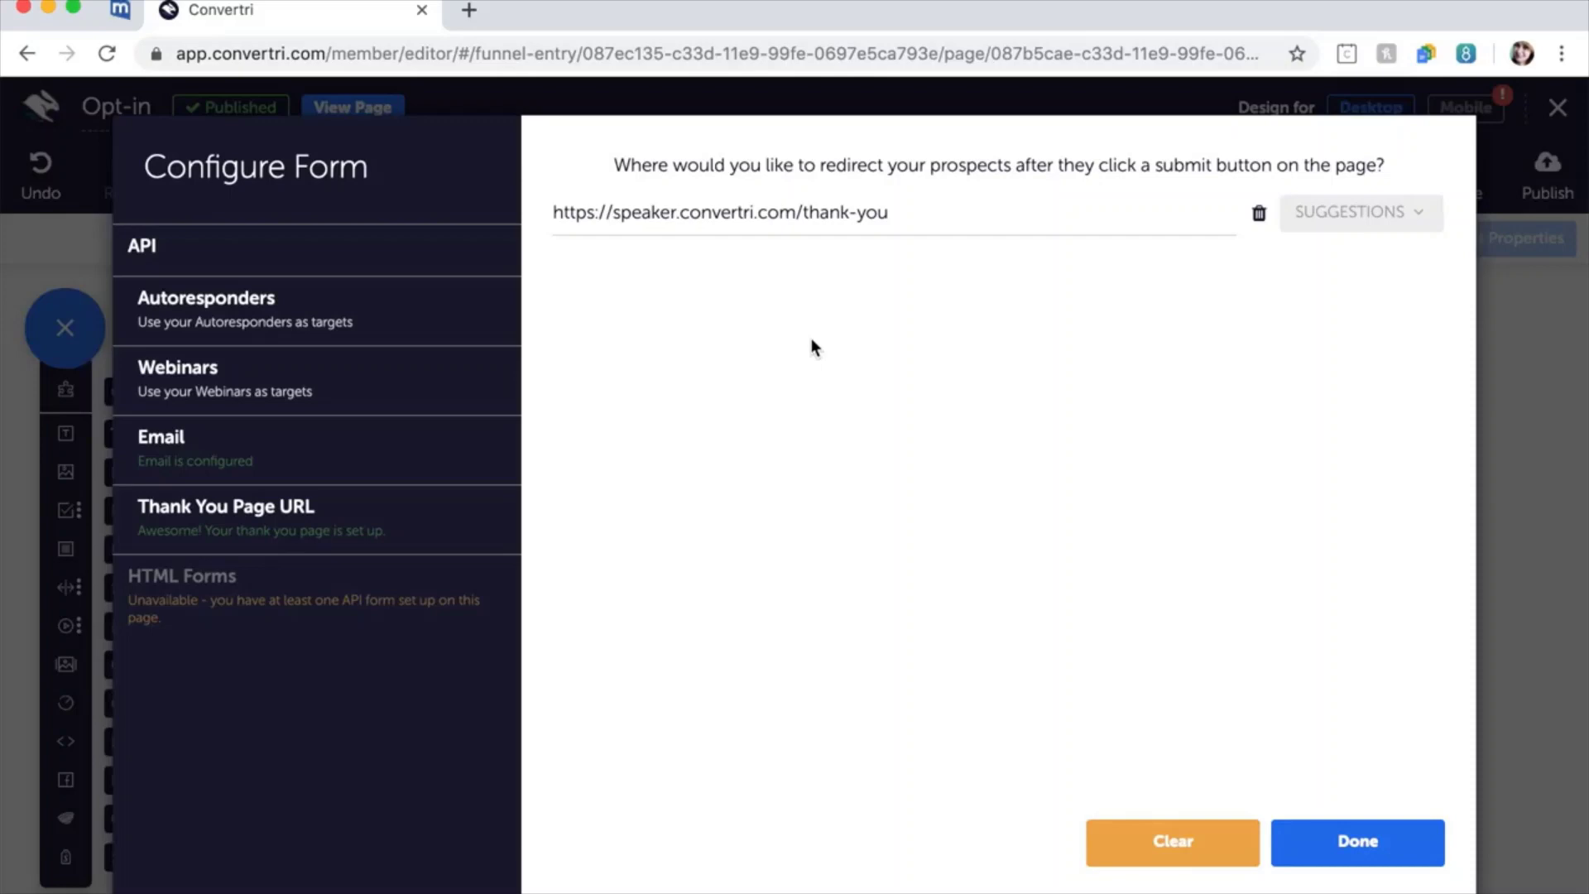
left_click(1304, 855)
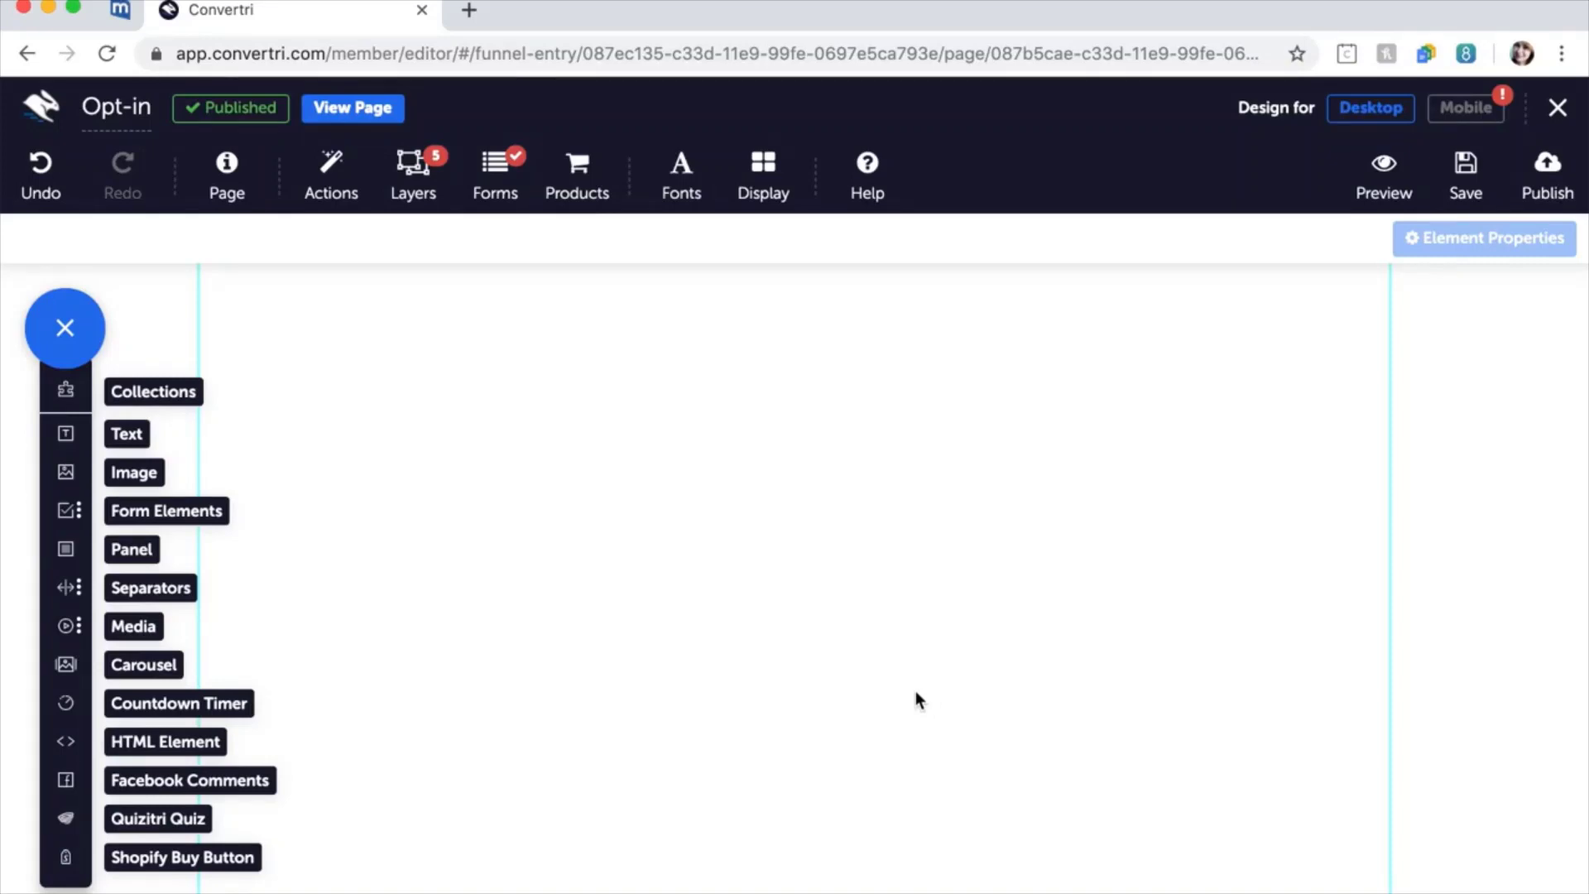
Place a First Name field near the centre of the opt-in page
left_click(70, 513)
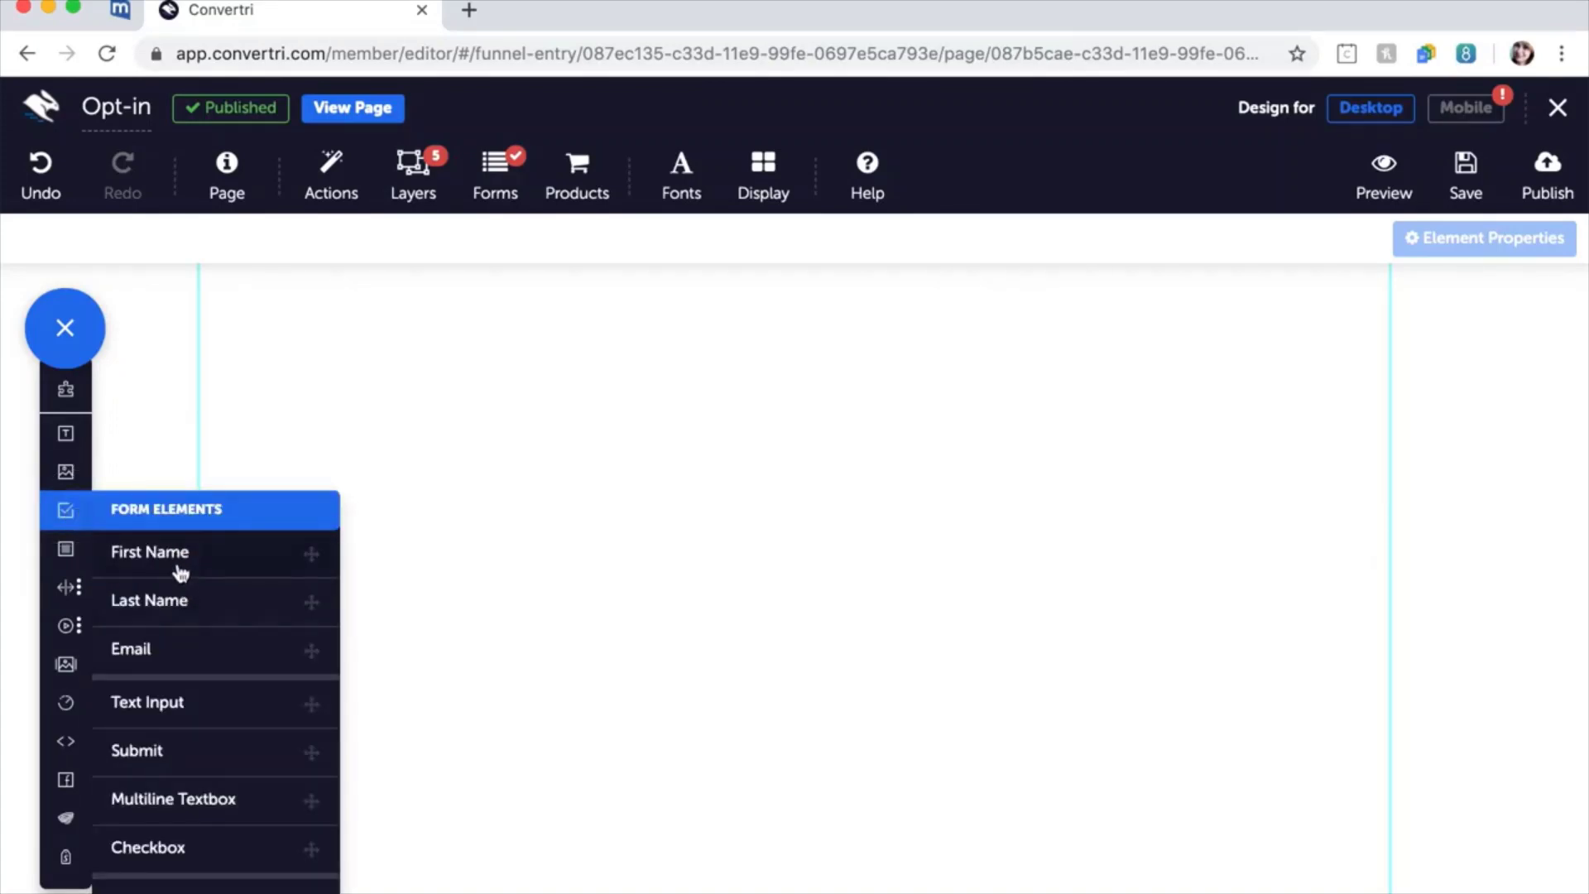
left_click_drag(135, 569, 541, 533)
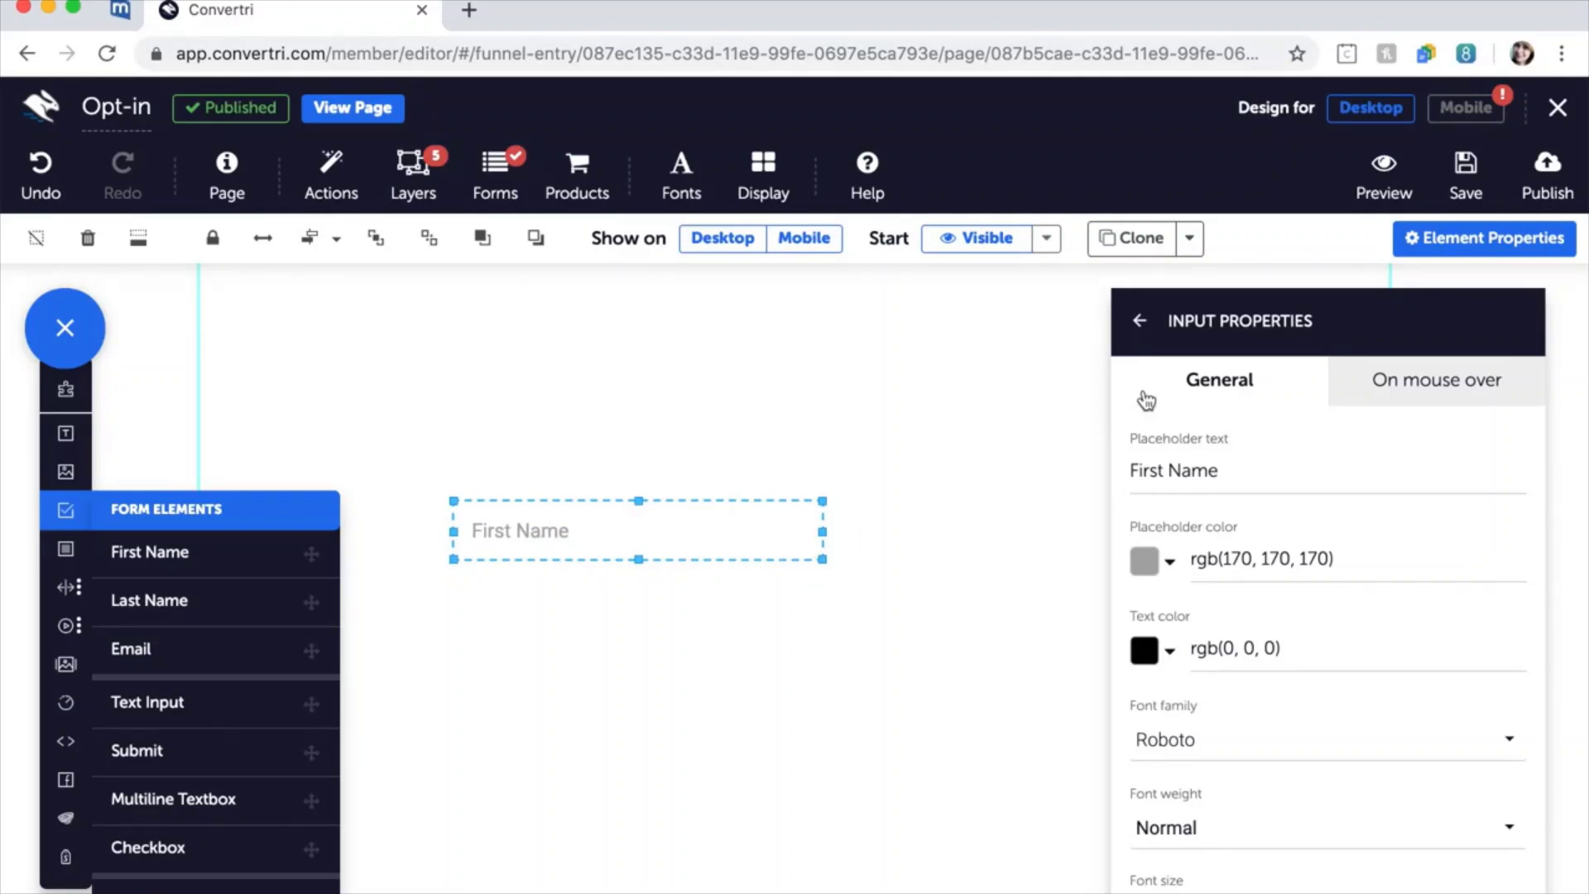
left_click(1140, 321)
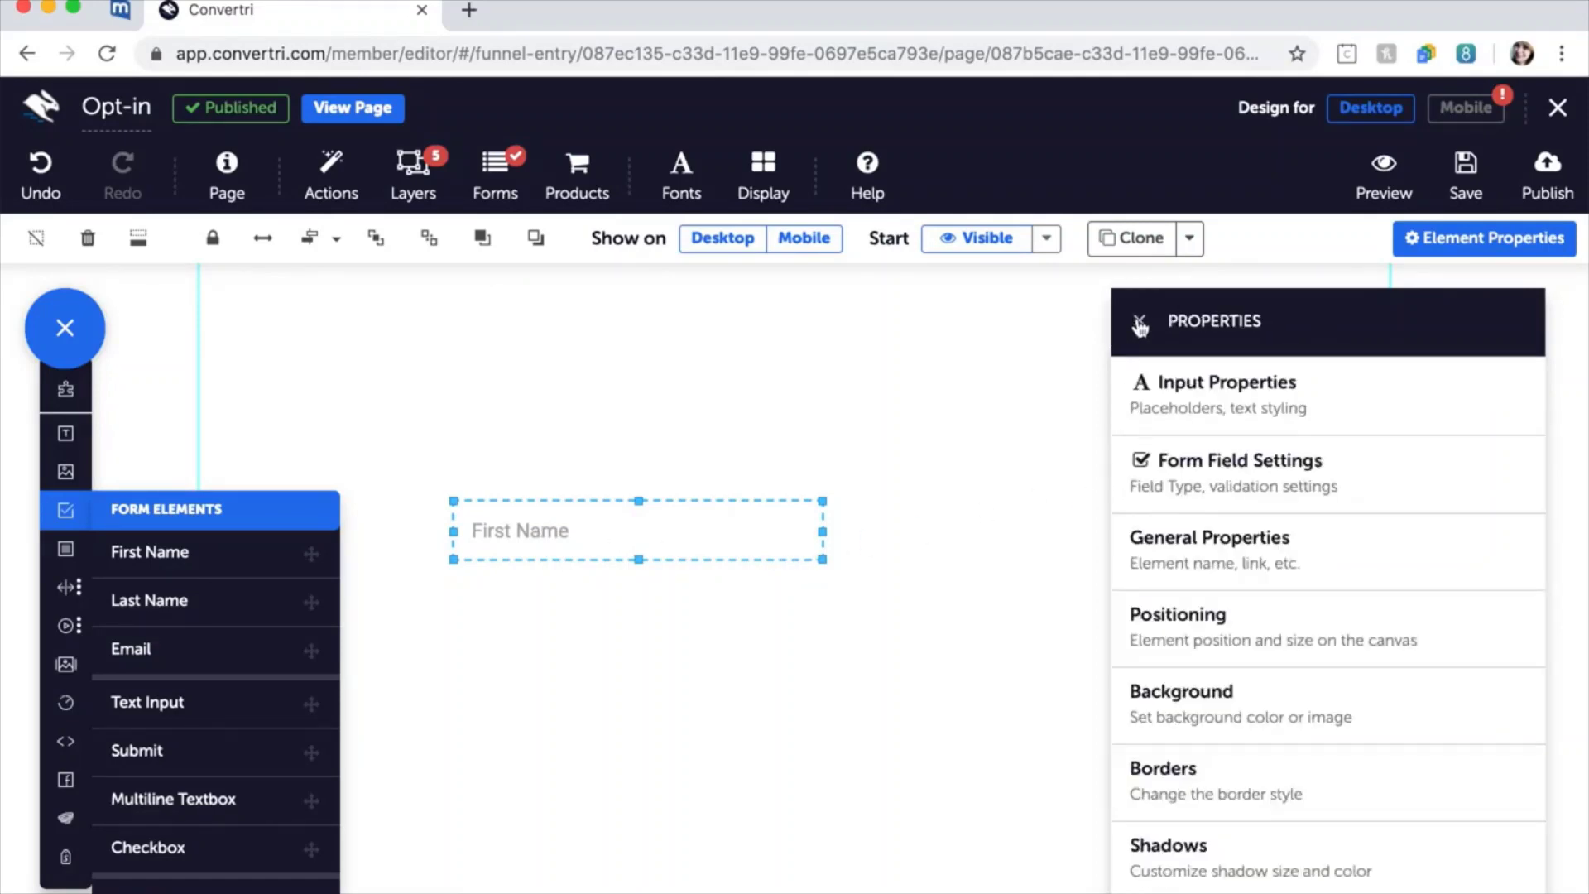
Set the field's assigned type to Email, make it required, and validate as E-mail address
left_click(1210, 490)
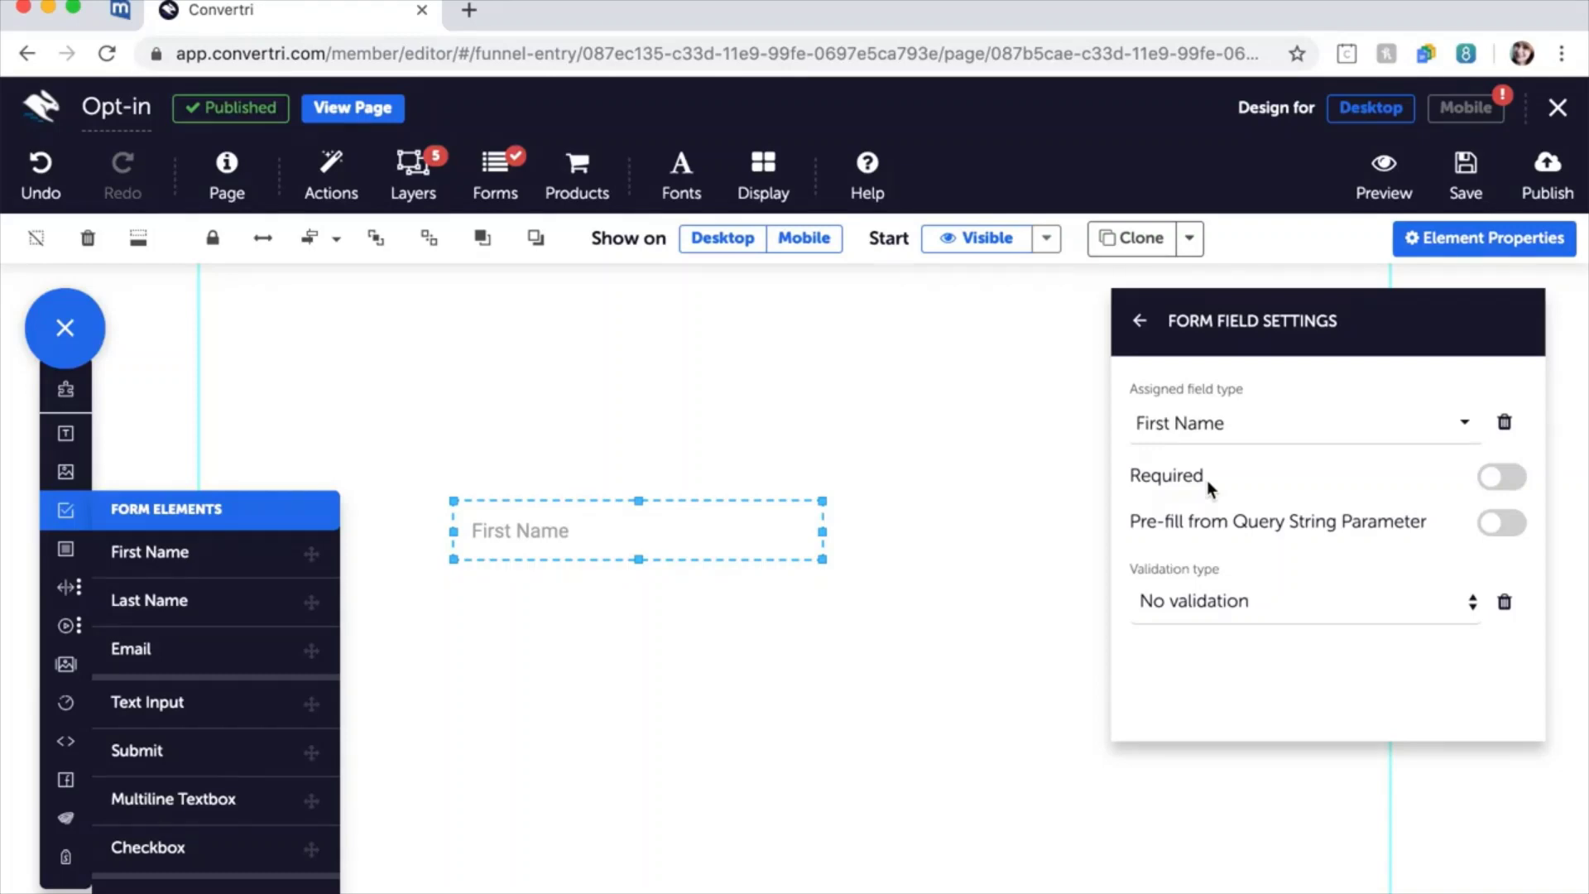
left_click(1269, 429)
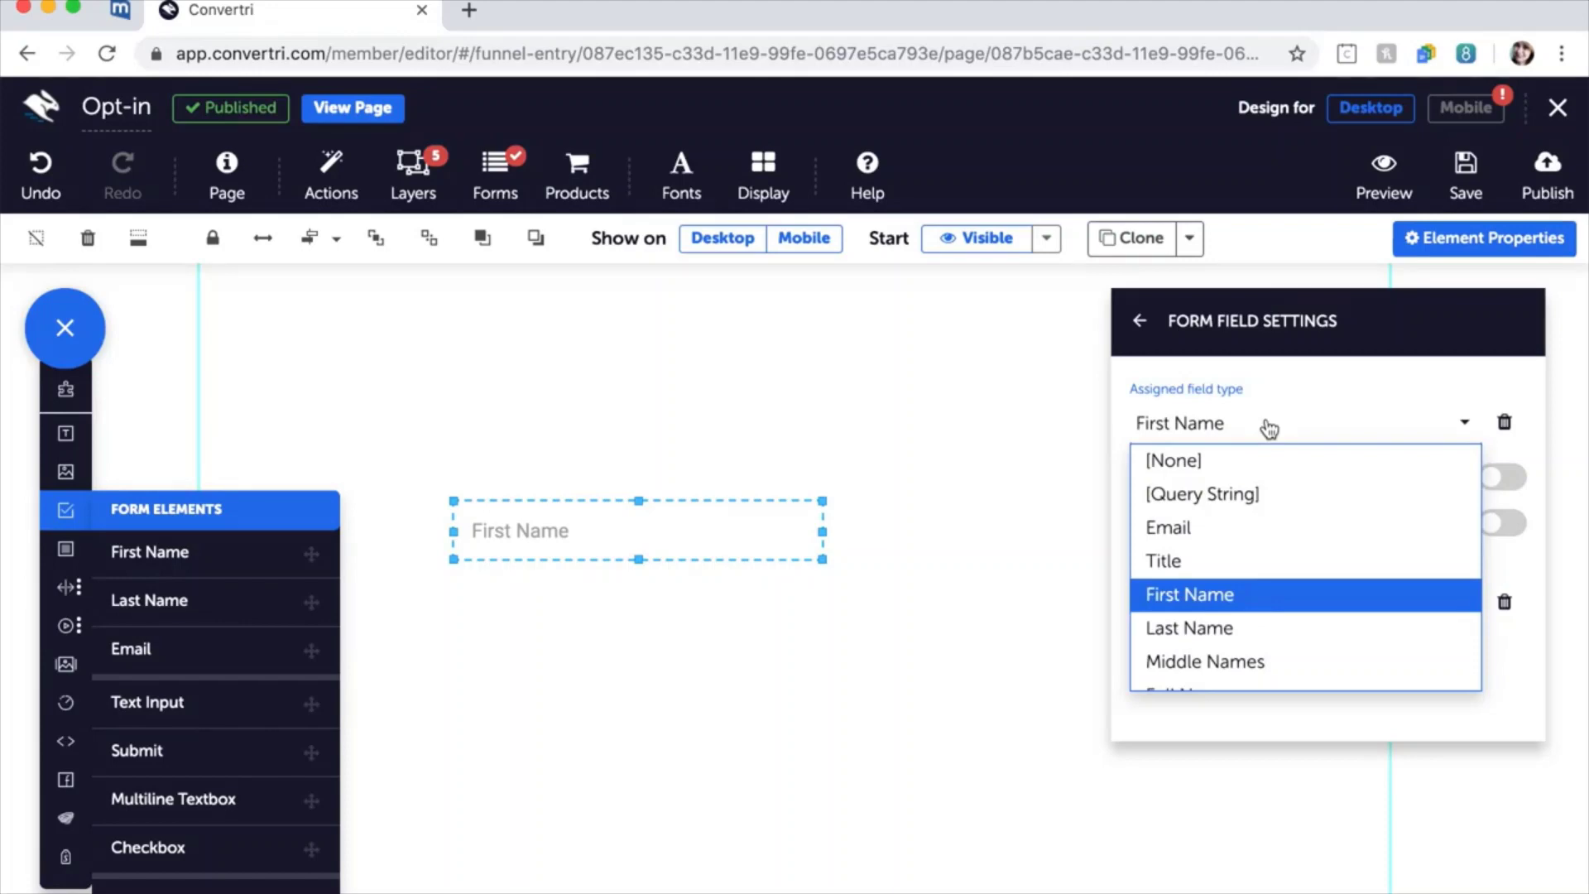
left_click(1239, 530)
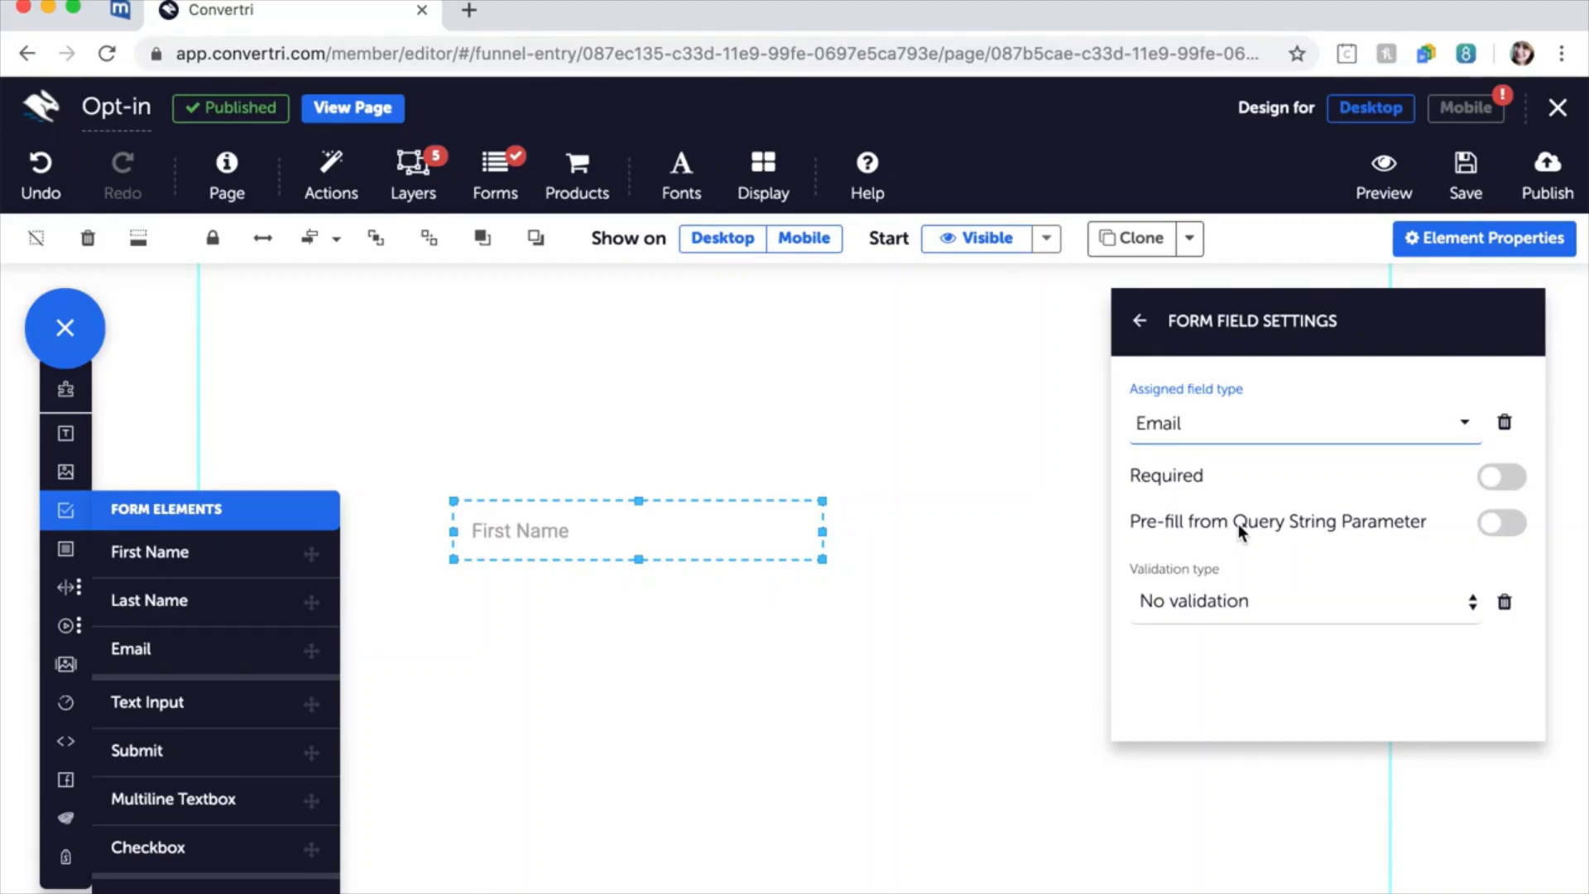
left_click(1501, 488)
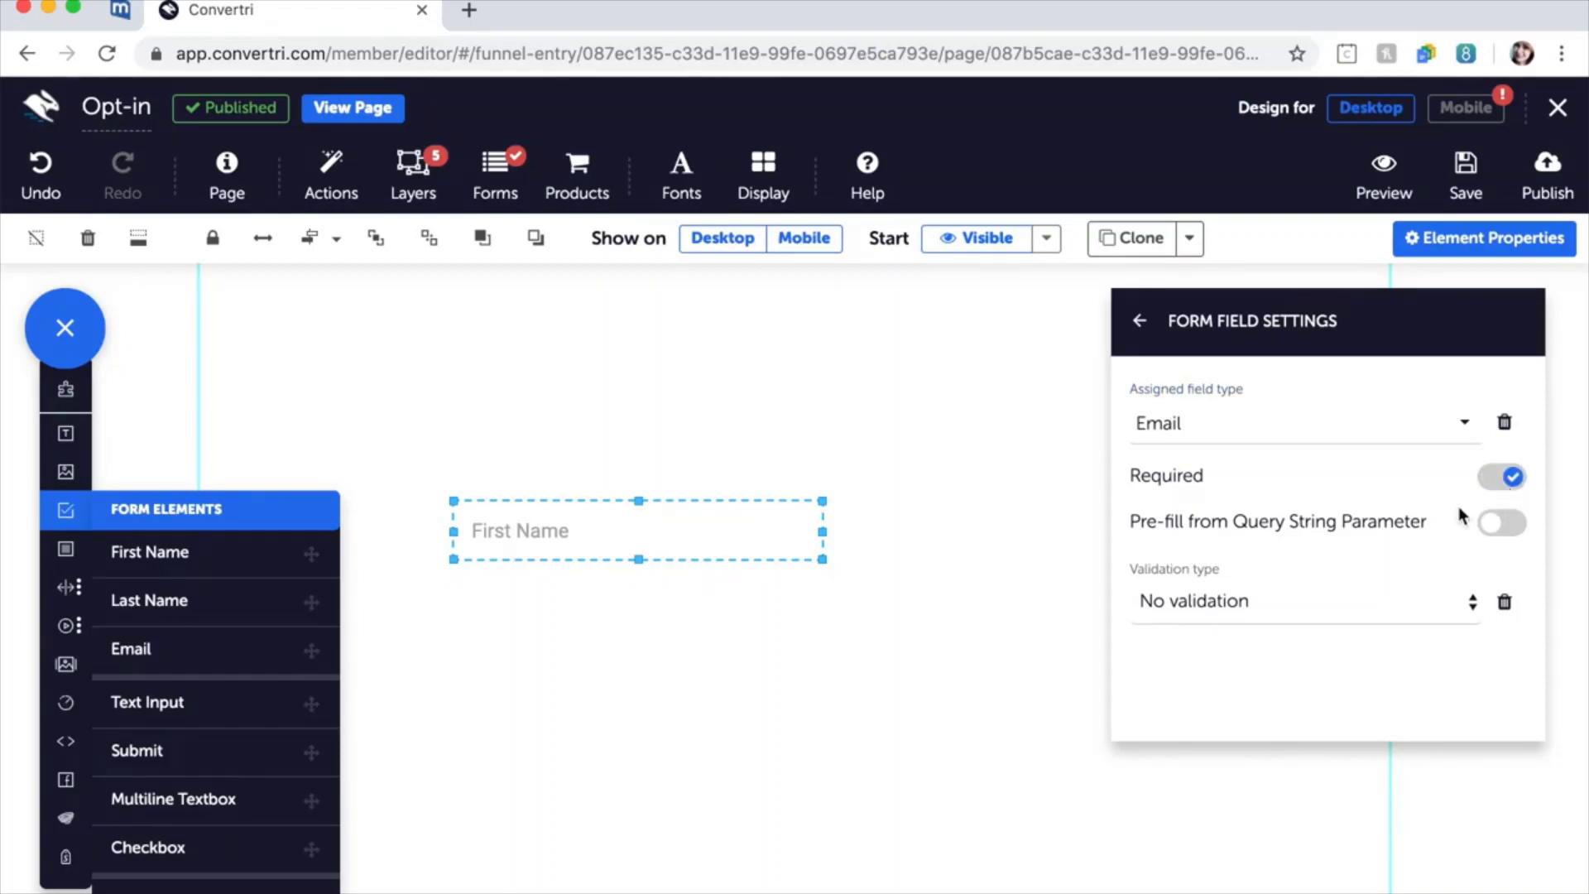
left_click(1337, 611)
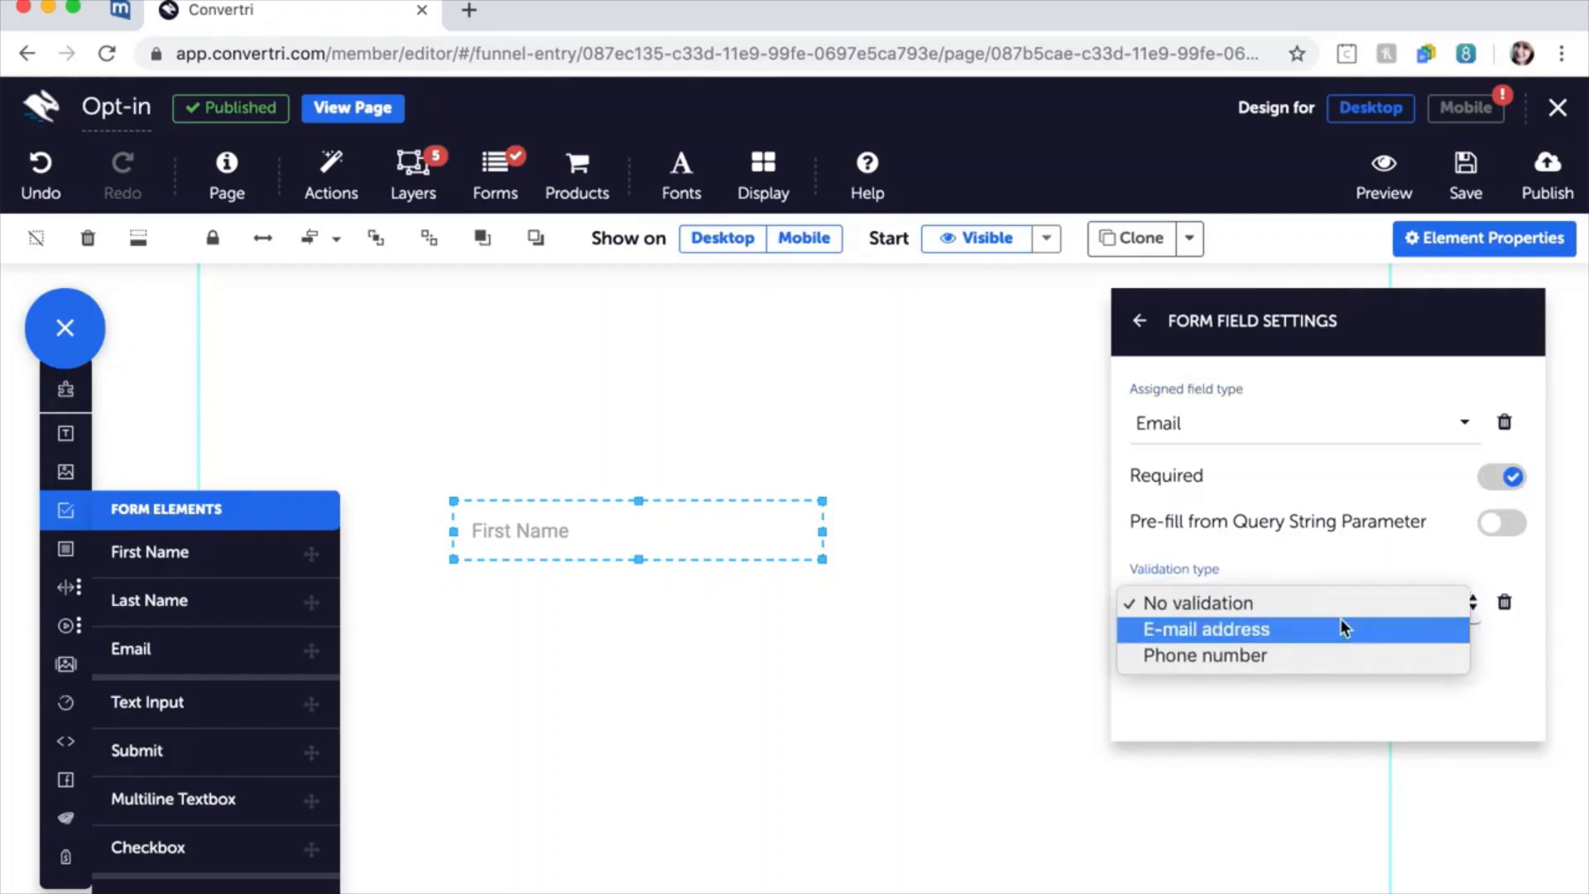
left_click(1245, 628)
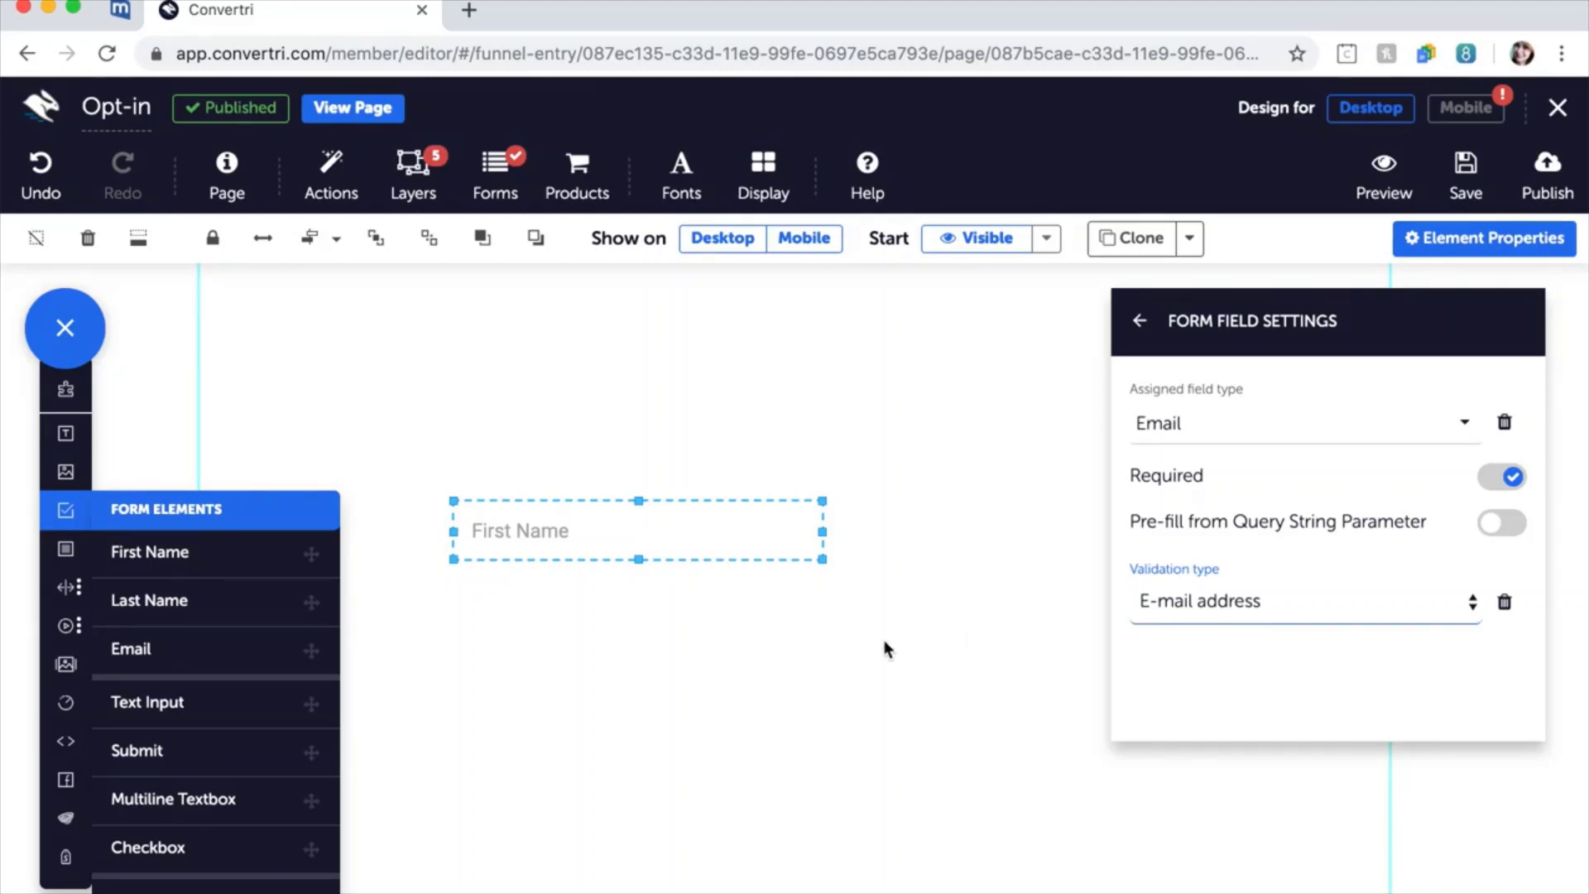
left_click(1143, 338)
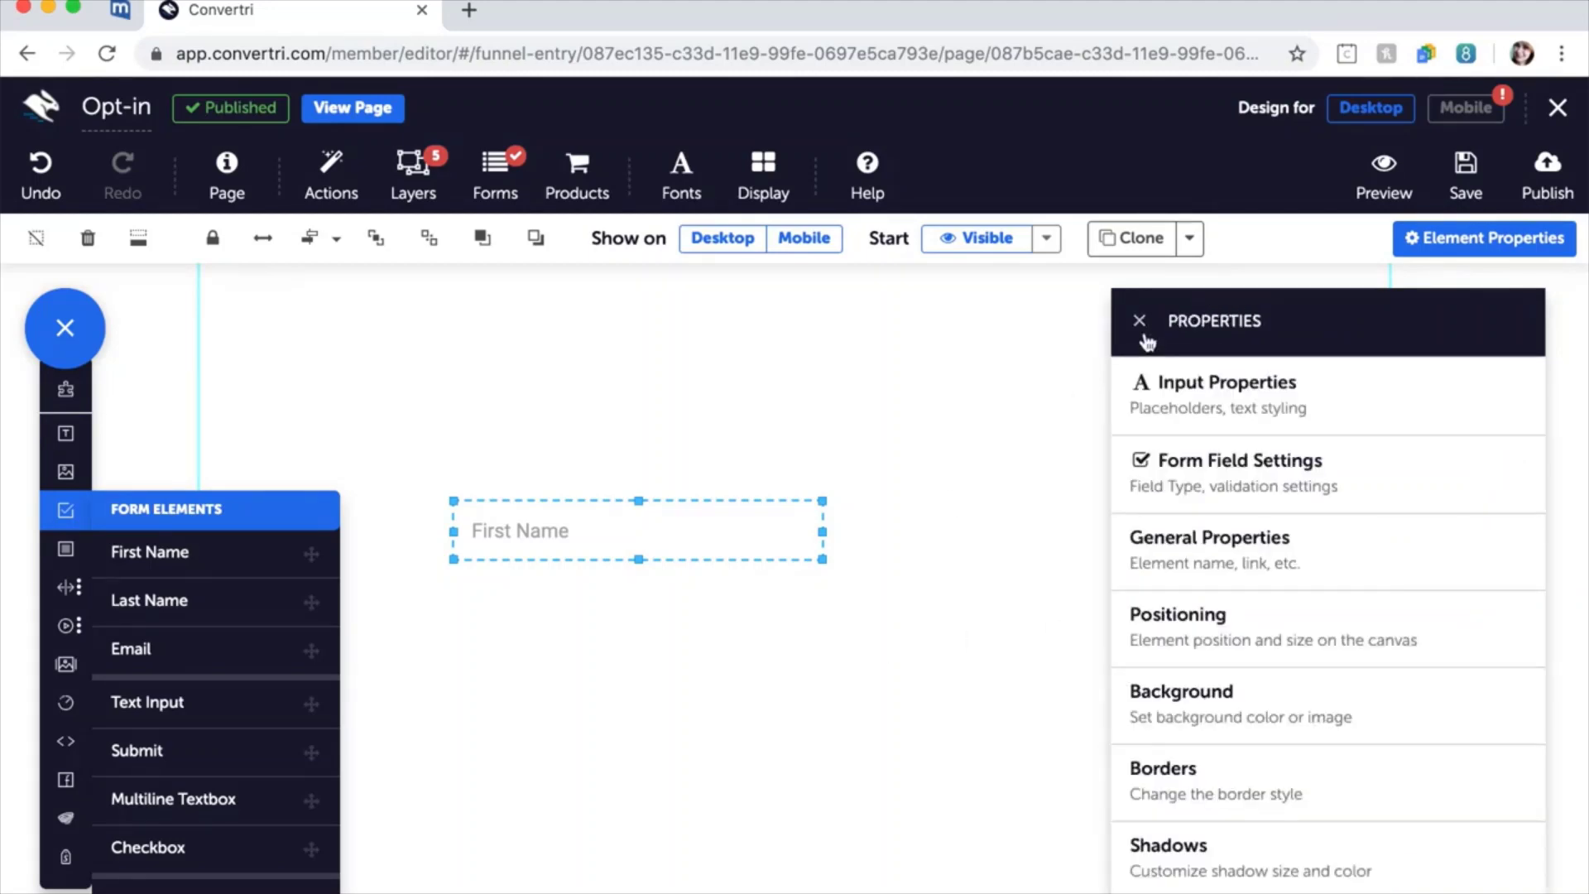
Replace the placeholder 'First Name' with 'Email' and add a First Name field above it
left_click(1176, 398)
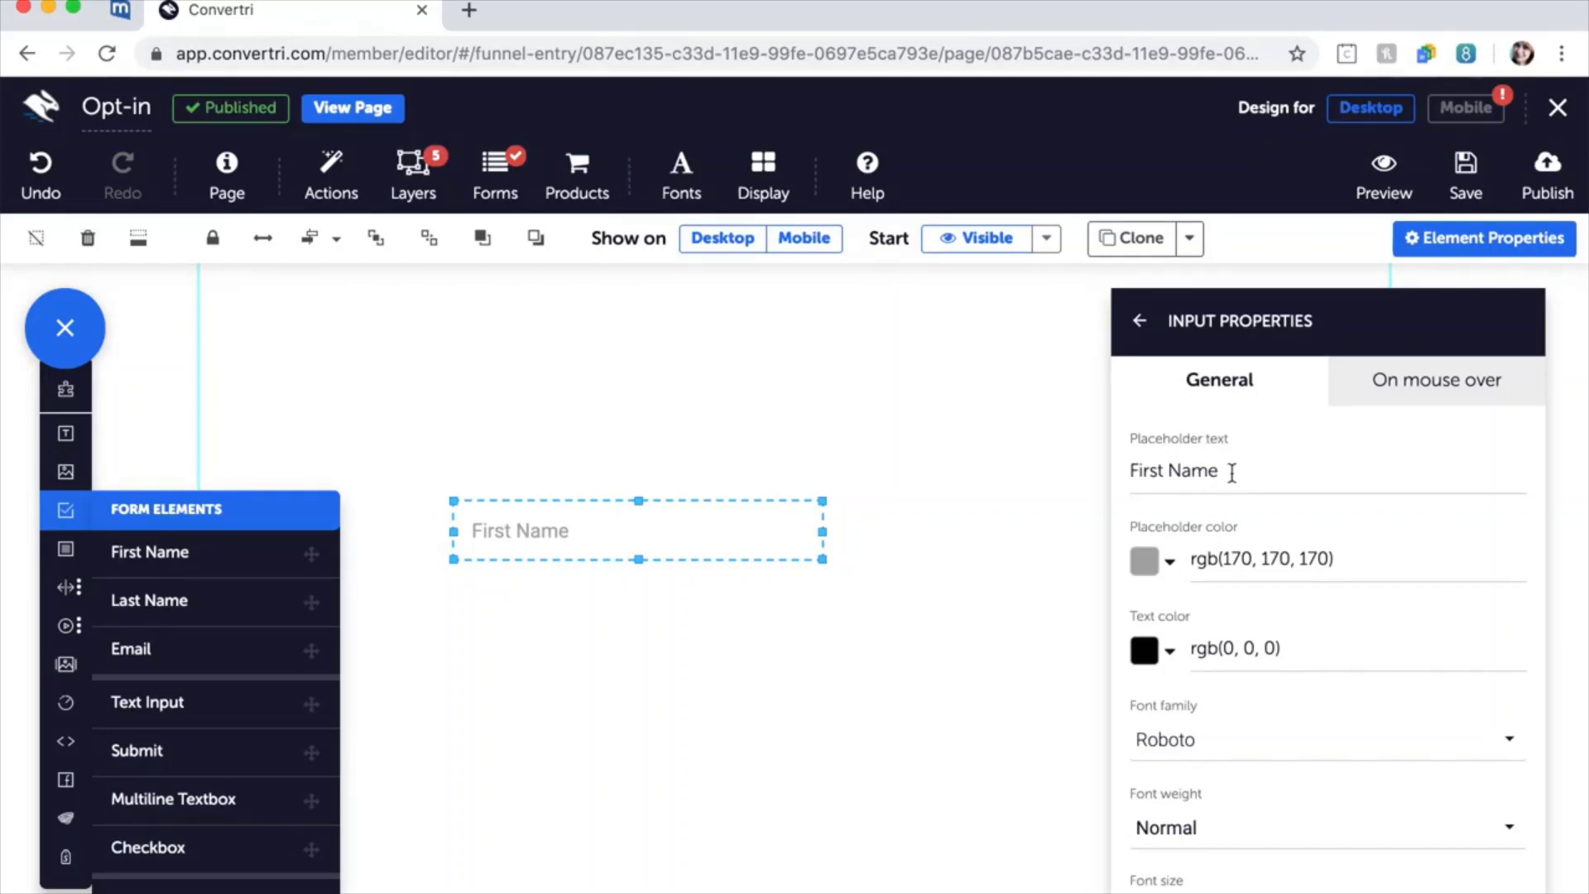
left_click_drag(1231, 472, 1126, 478)
type("Email")
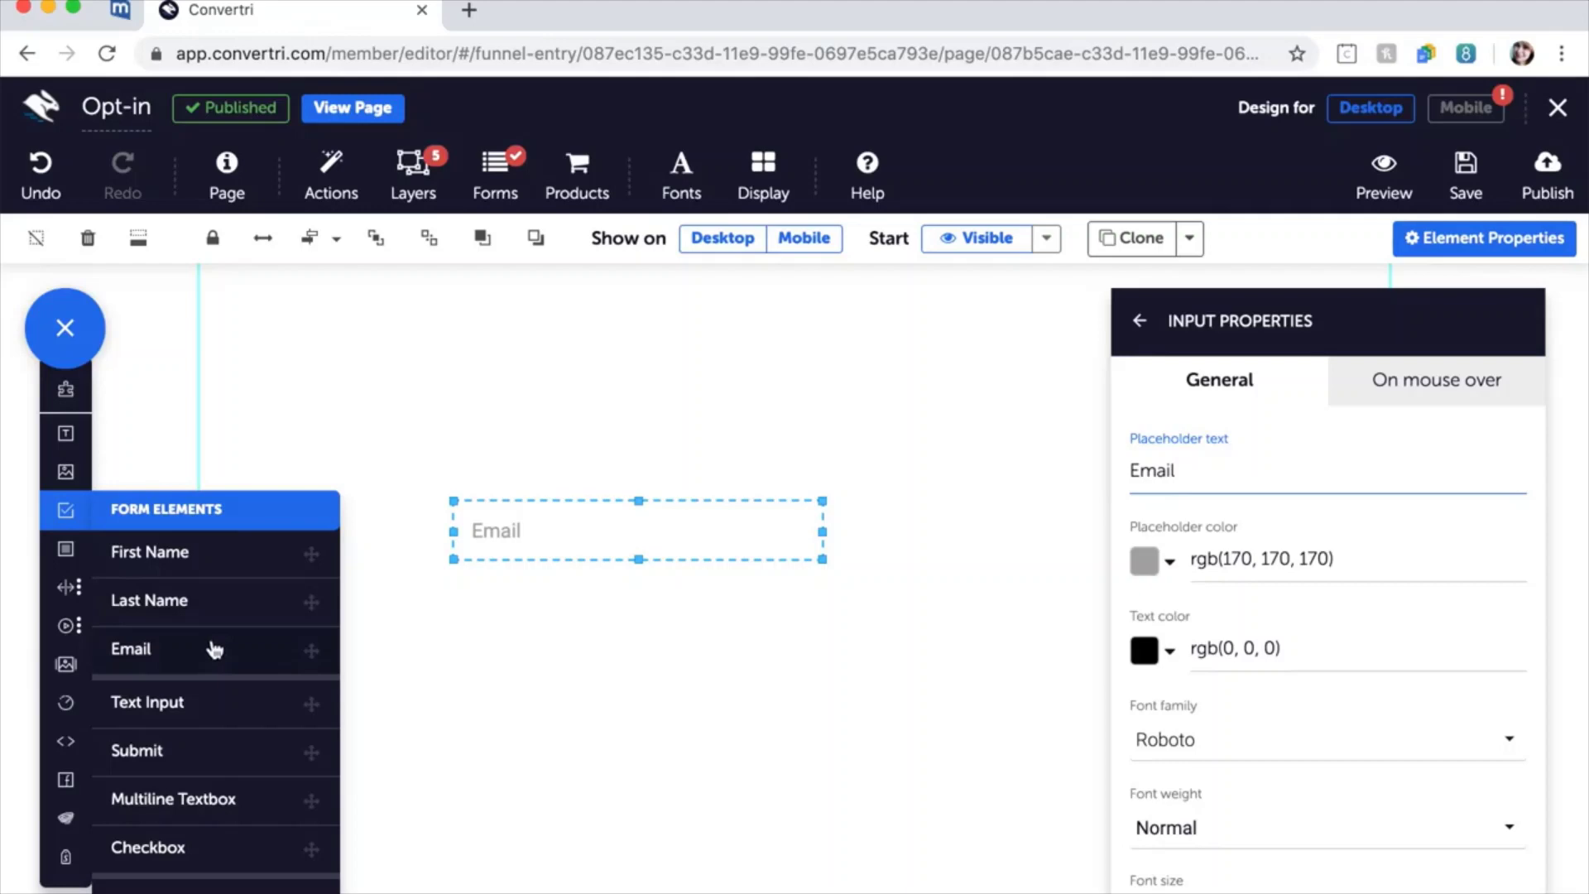
left_click_drag(197, 571, 610, 428)
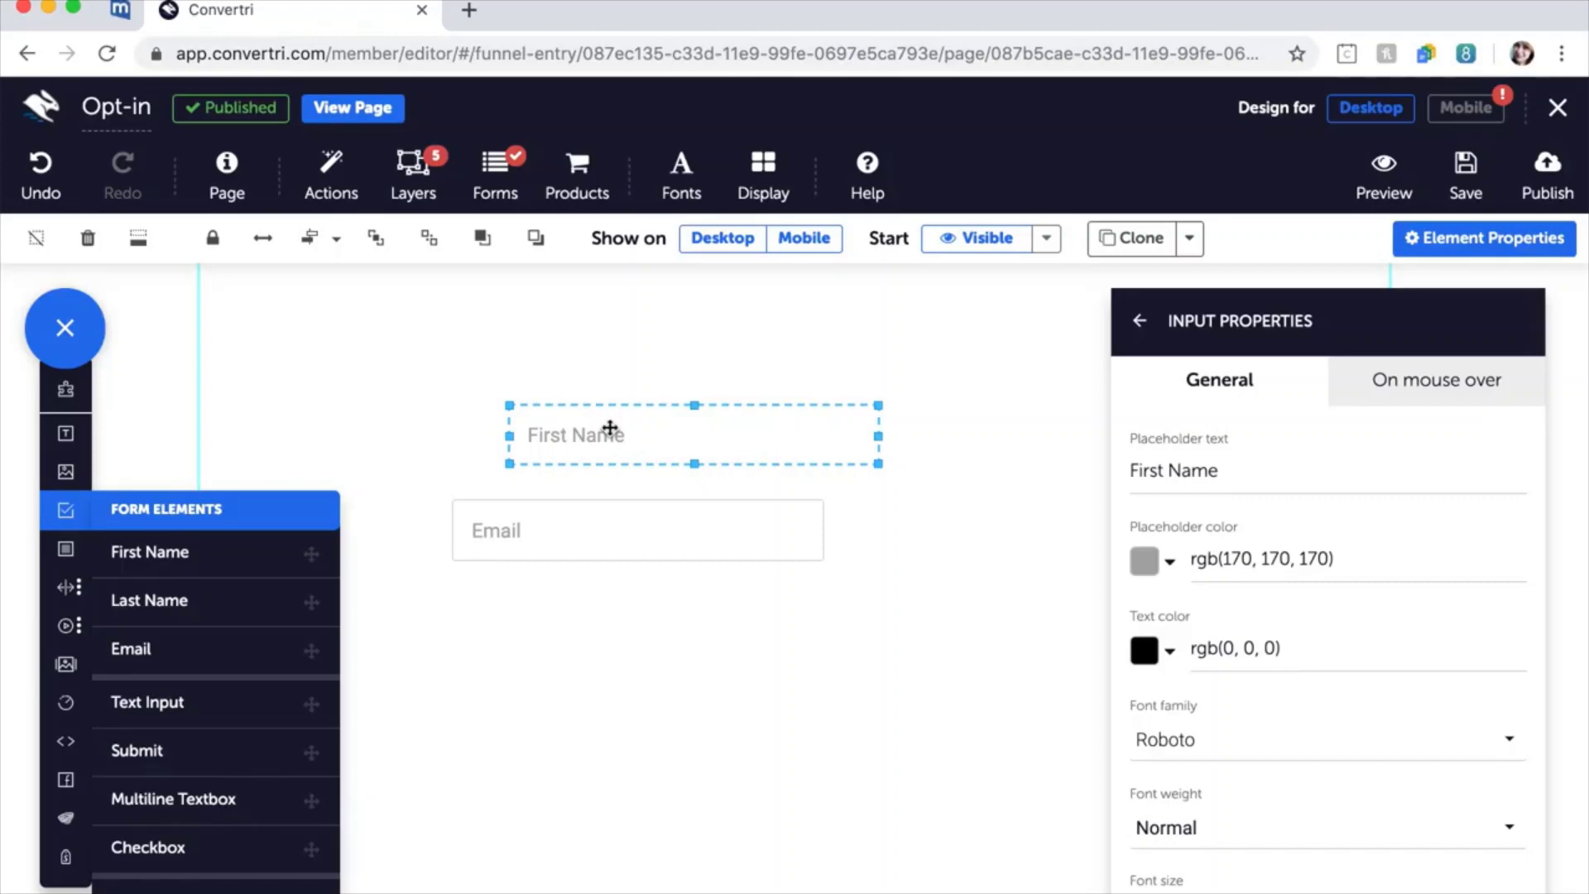
Save the opt-in page and bring up its Publish dialog
left_click(1466, 182)
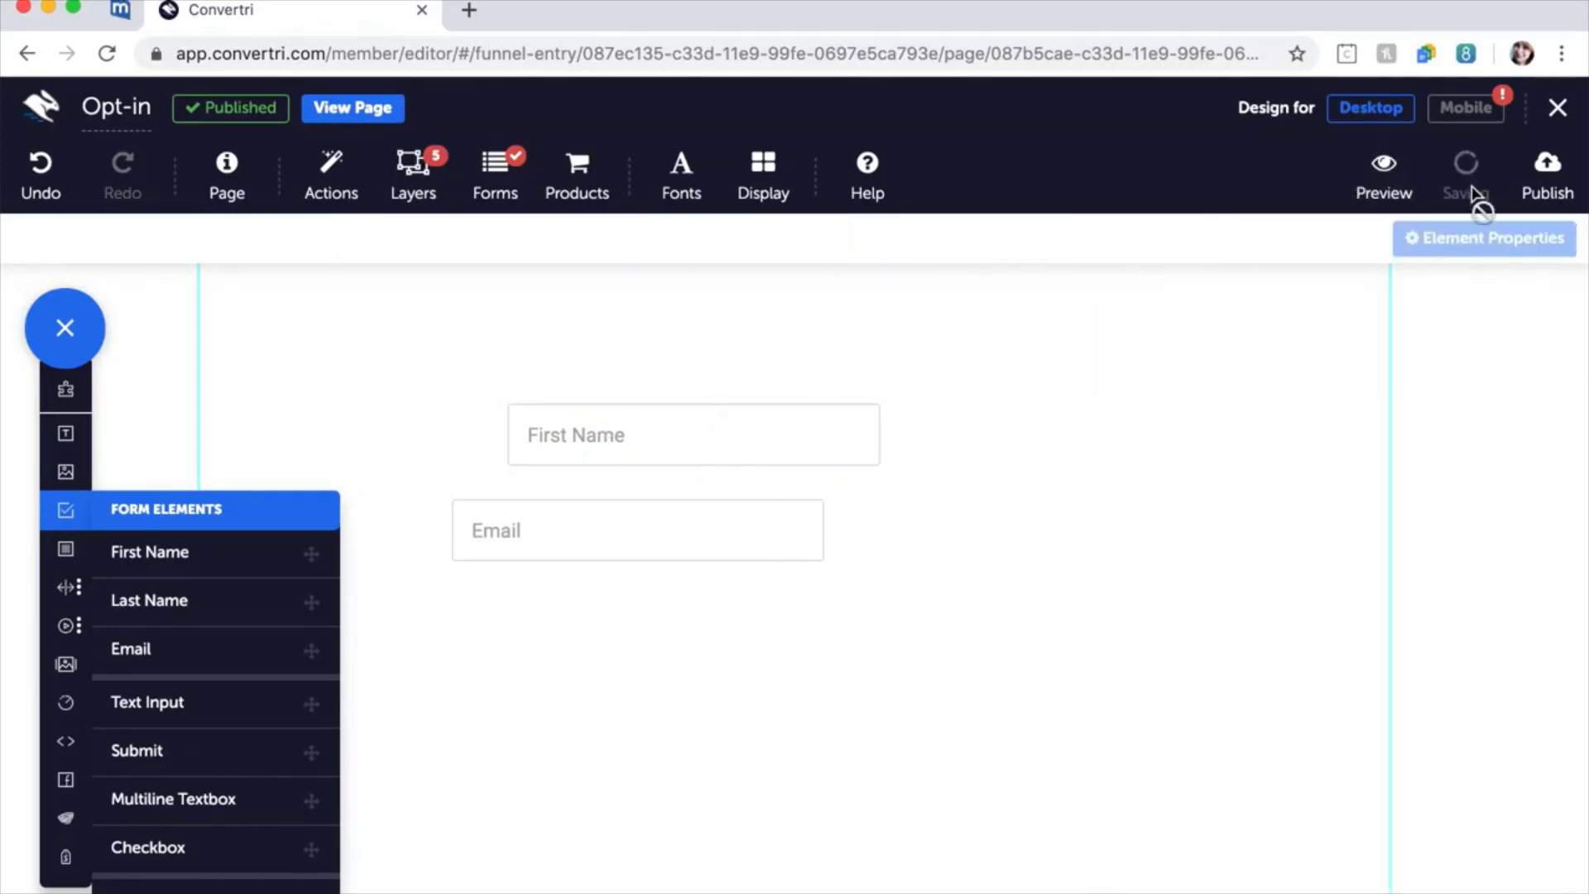
left_click(1550, 181)
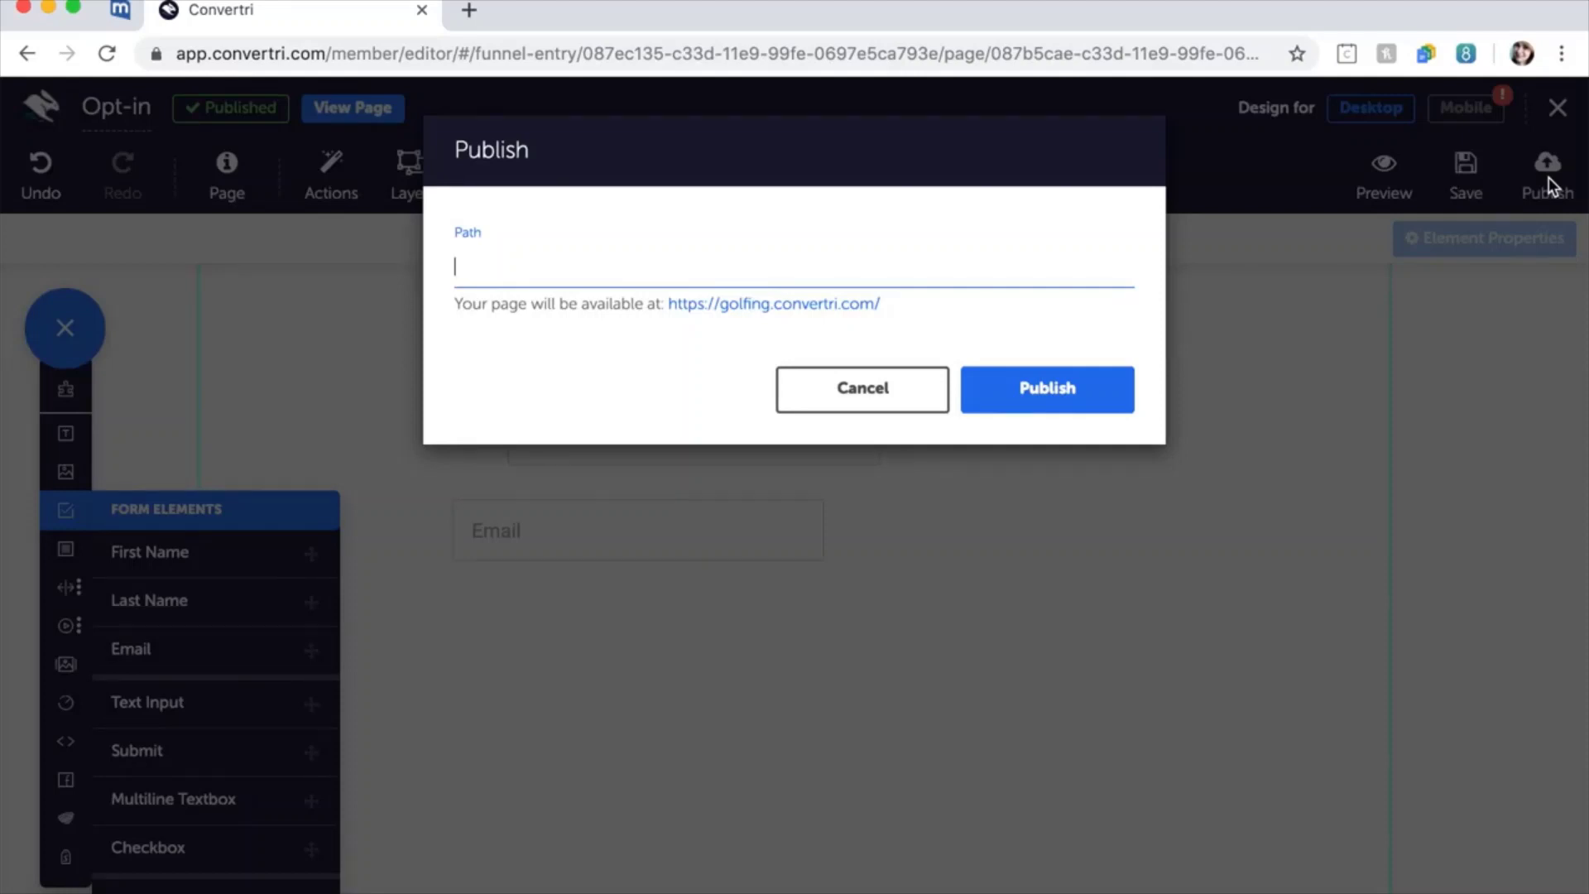
left_click(1107, 397)
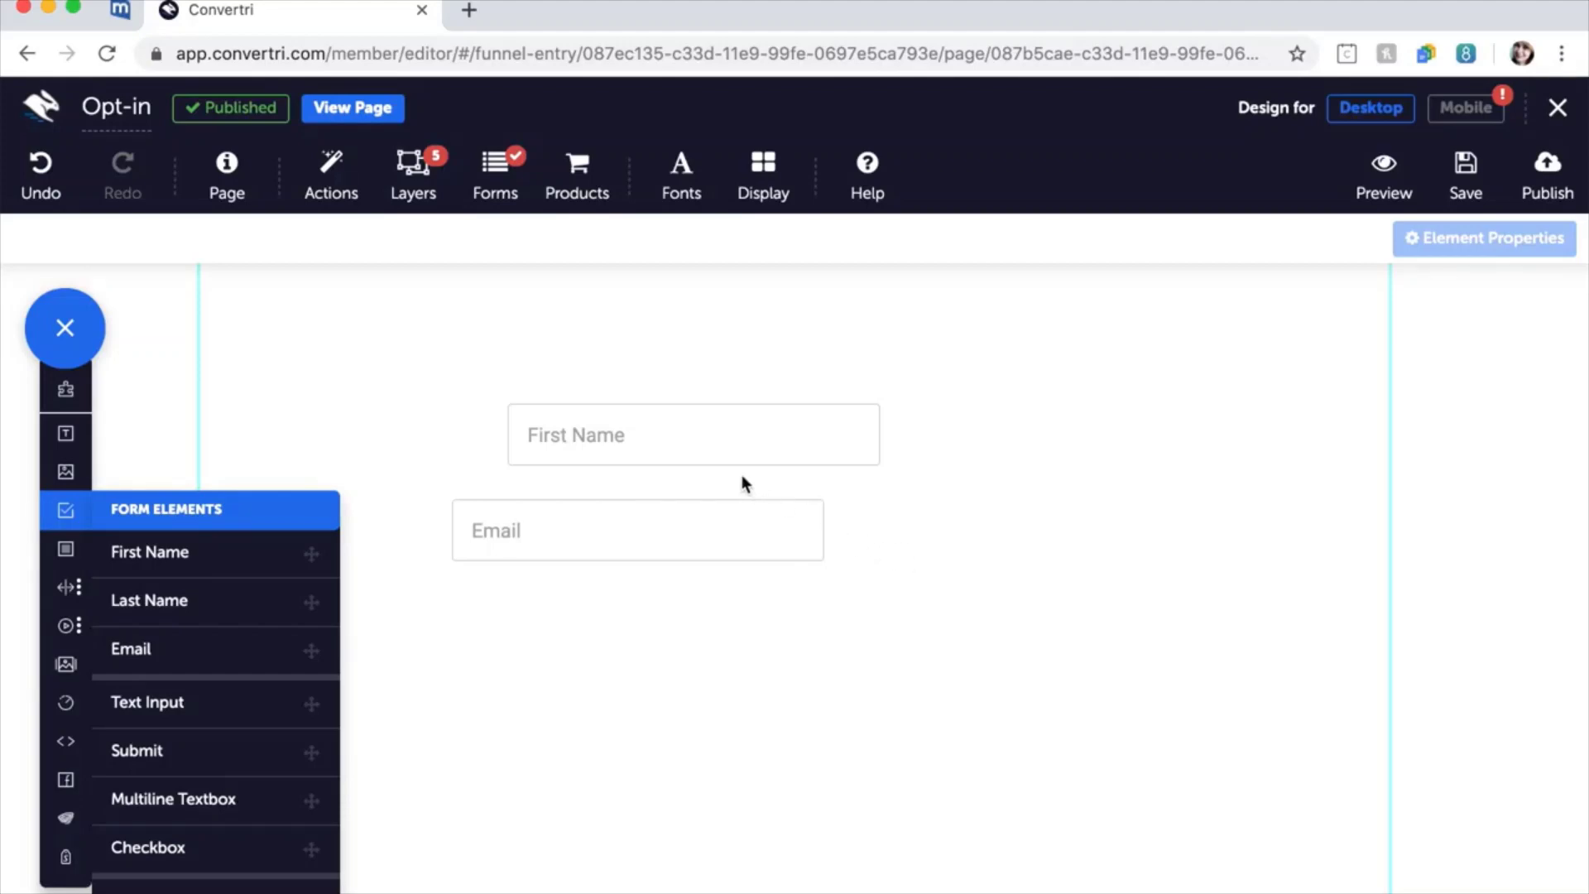
Change the Email field's placeholder text to 'favourite colour'
left_click(753, 539)
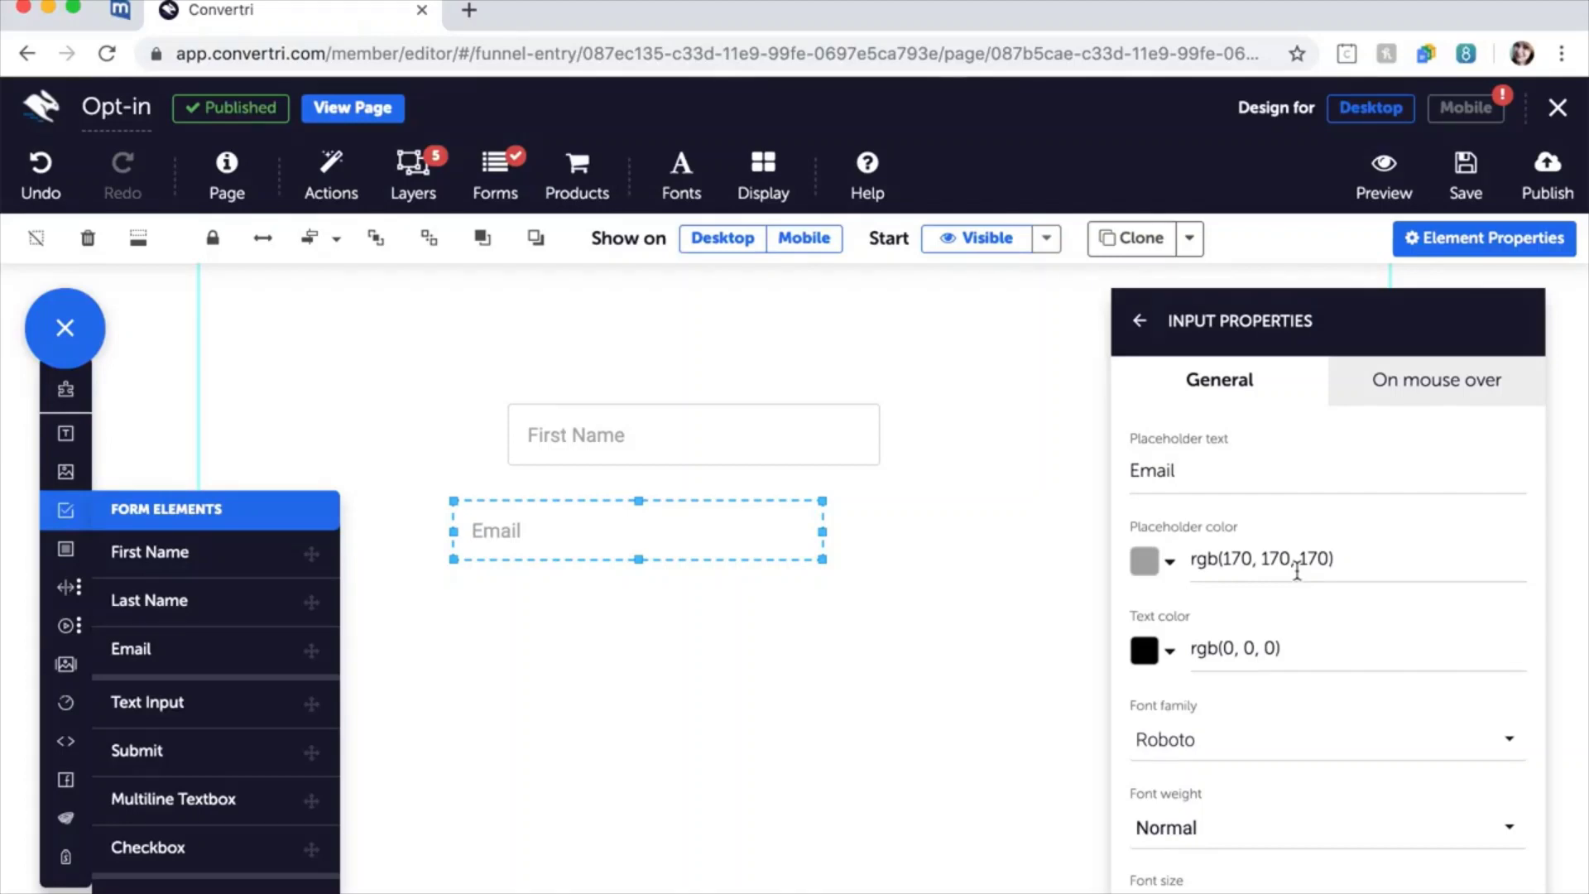
double_click(1171, 472)
type("f")
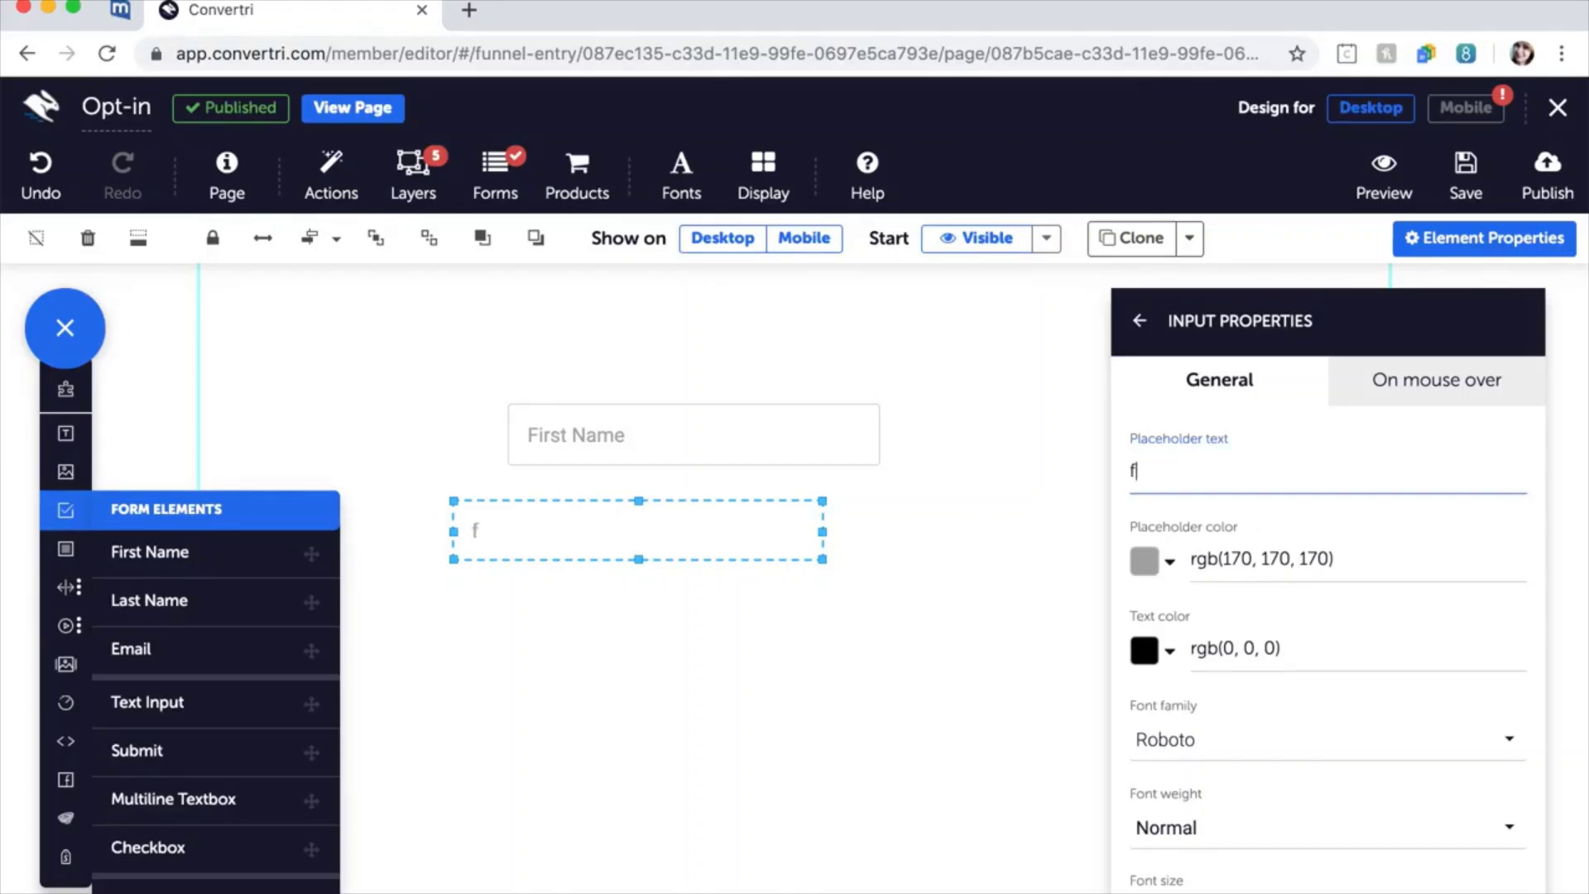
type("avourite c")
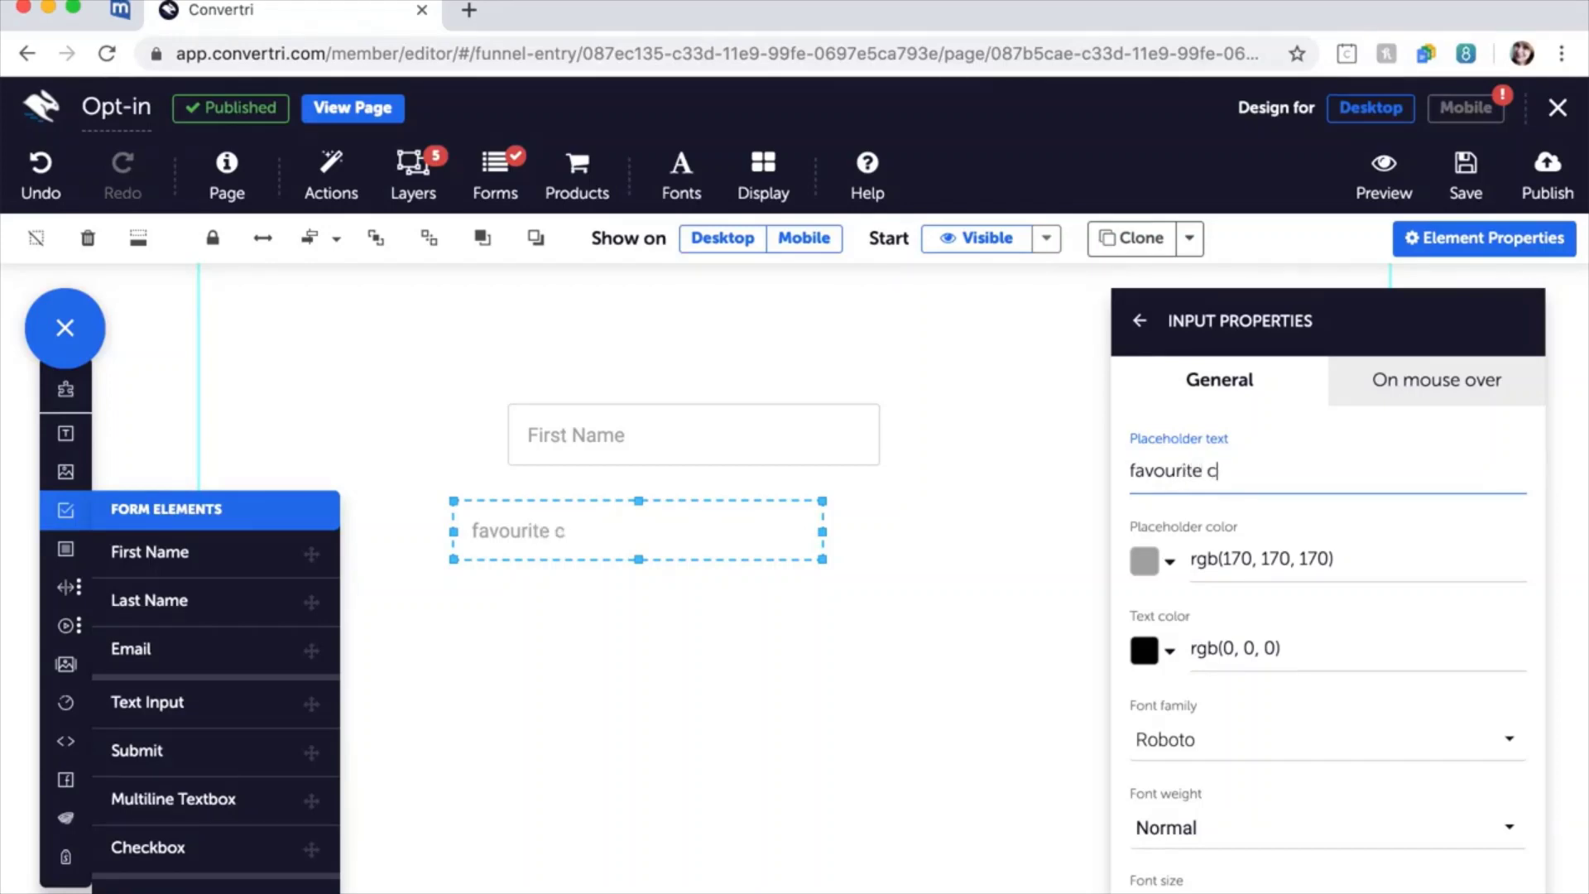
type("olour")
Assign the field the Middle Names field type in Form Field Settings
left_click(1140, 320)
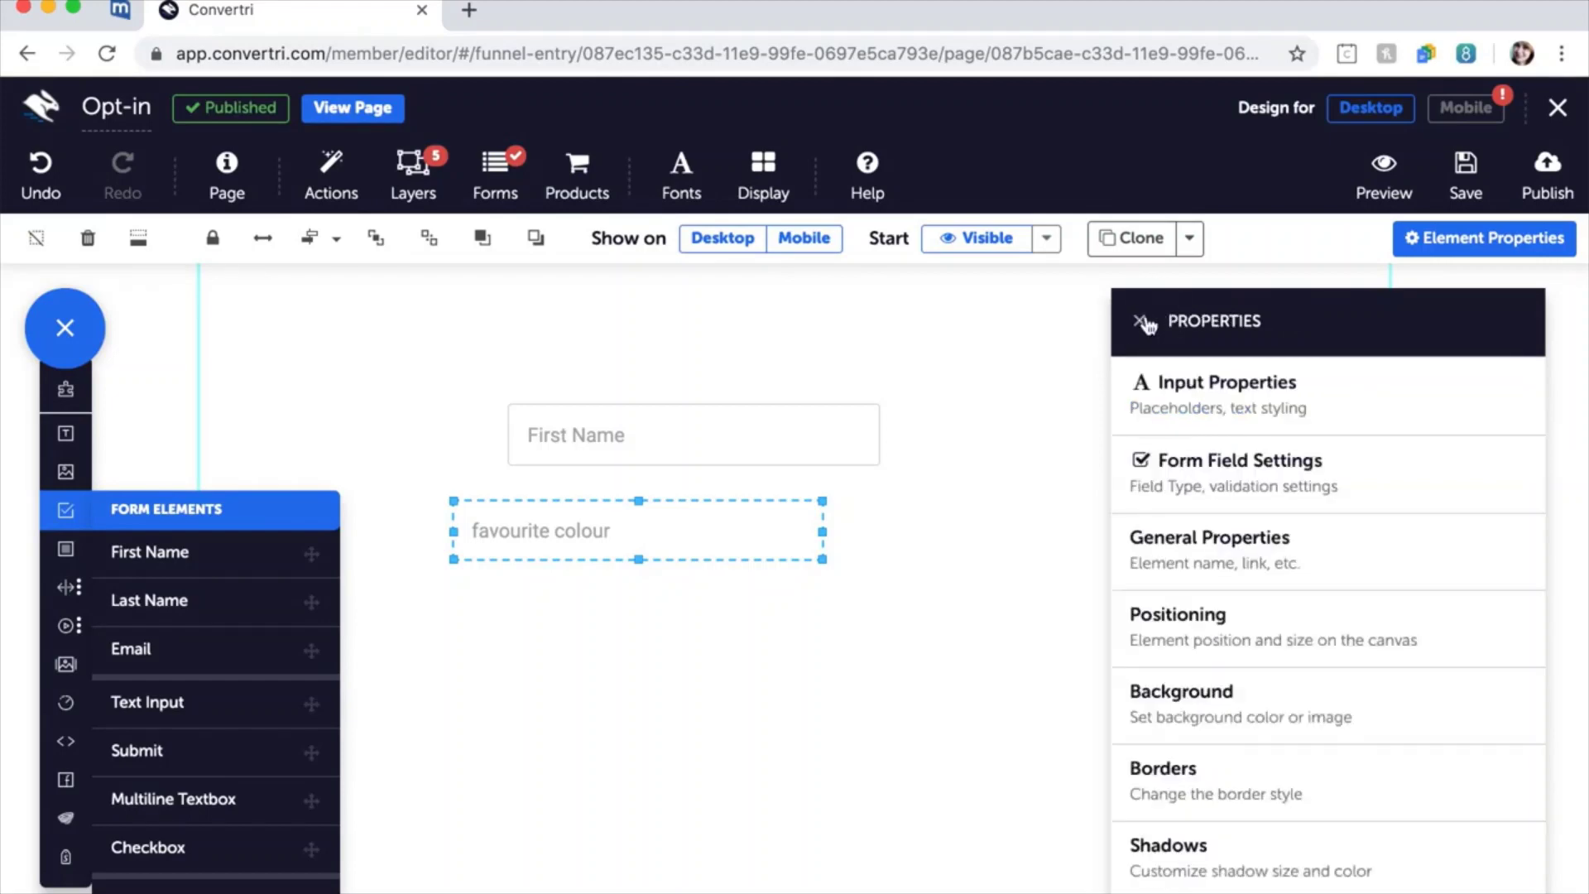
left_click(1171, 409)
left_click(1141, 319)
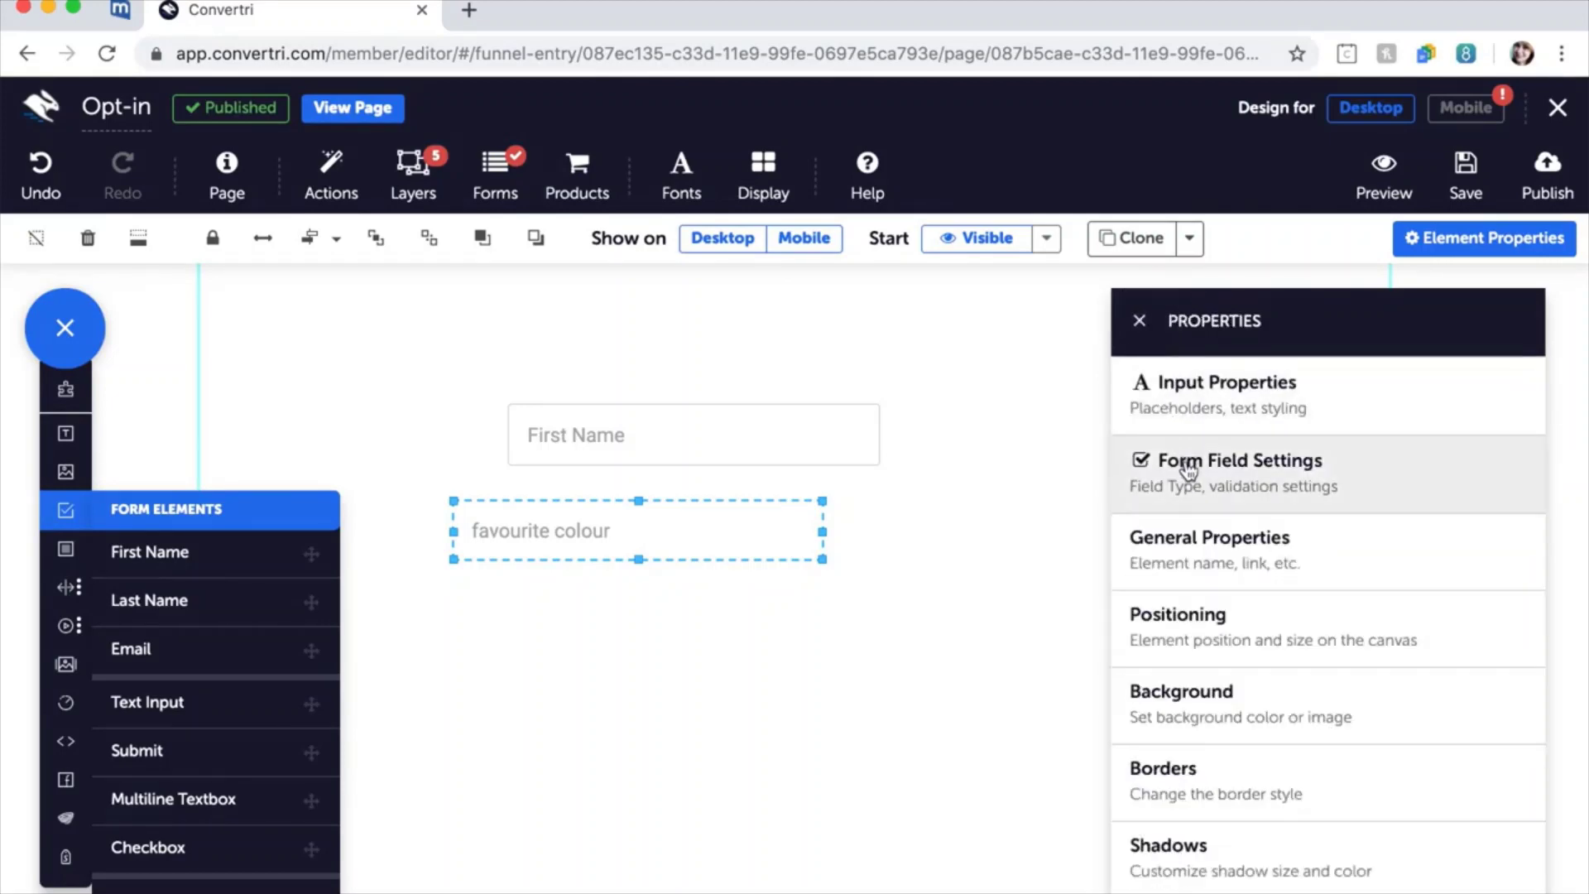
left_click(1189, 468)
left_click(1189, 427)
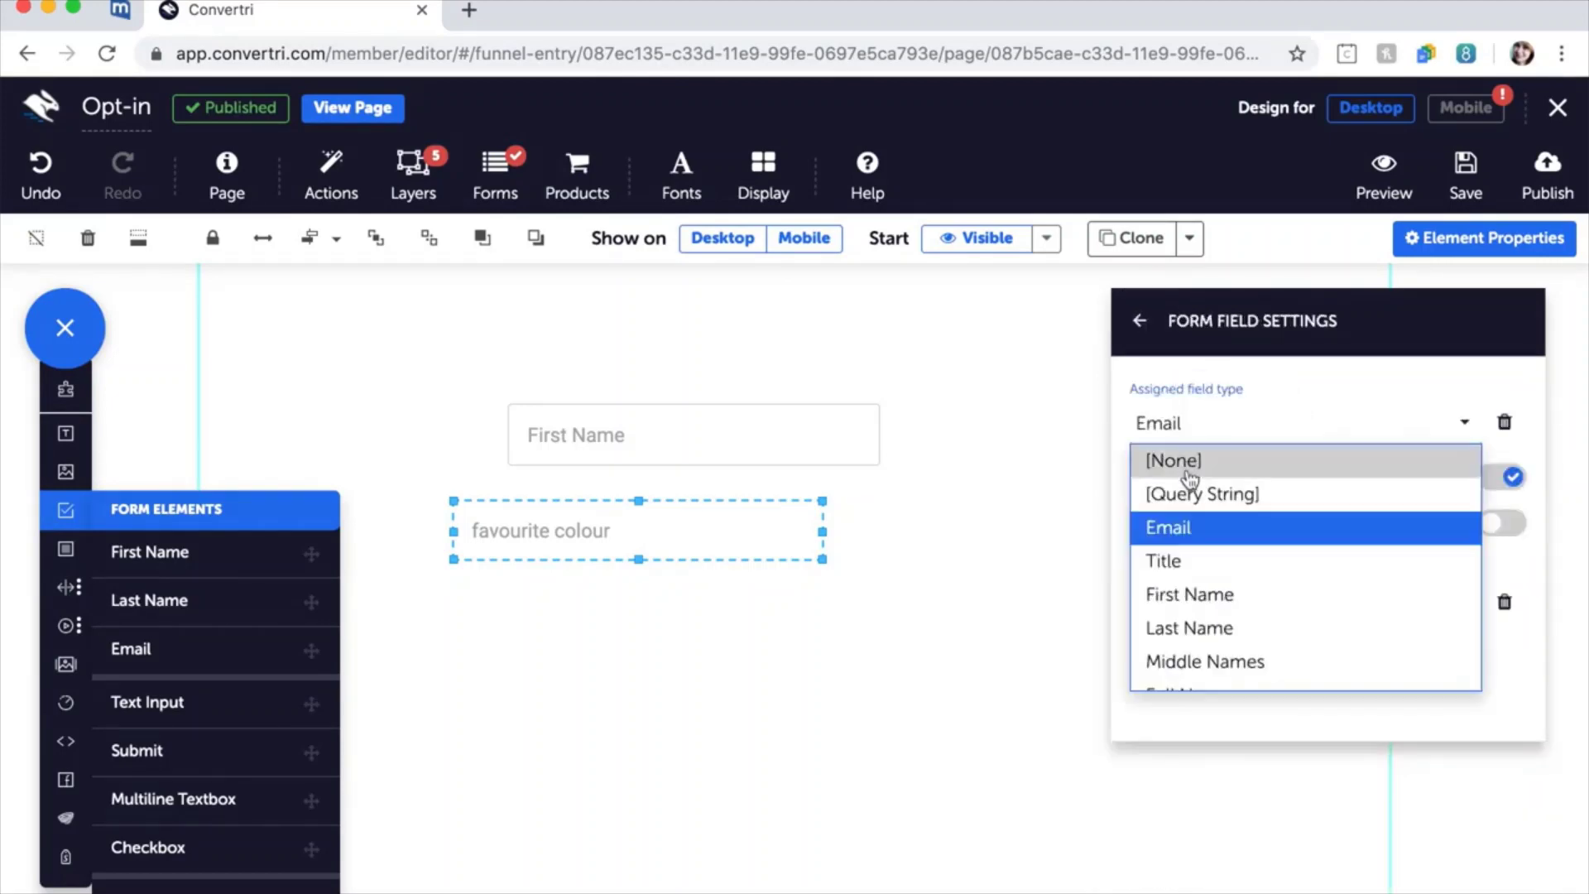
left_click(1239, 660)
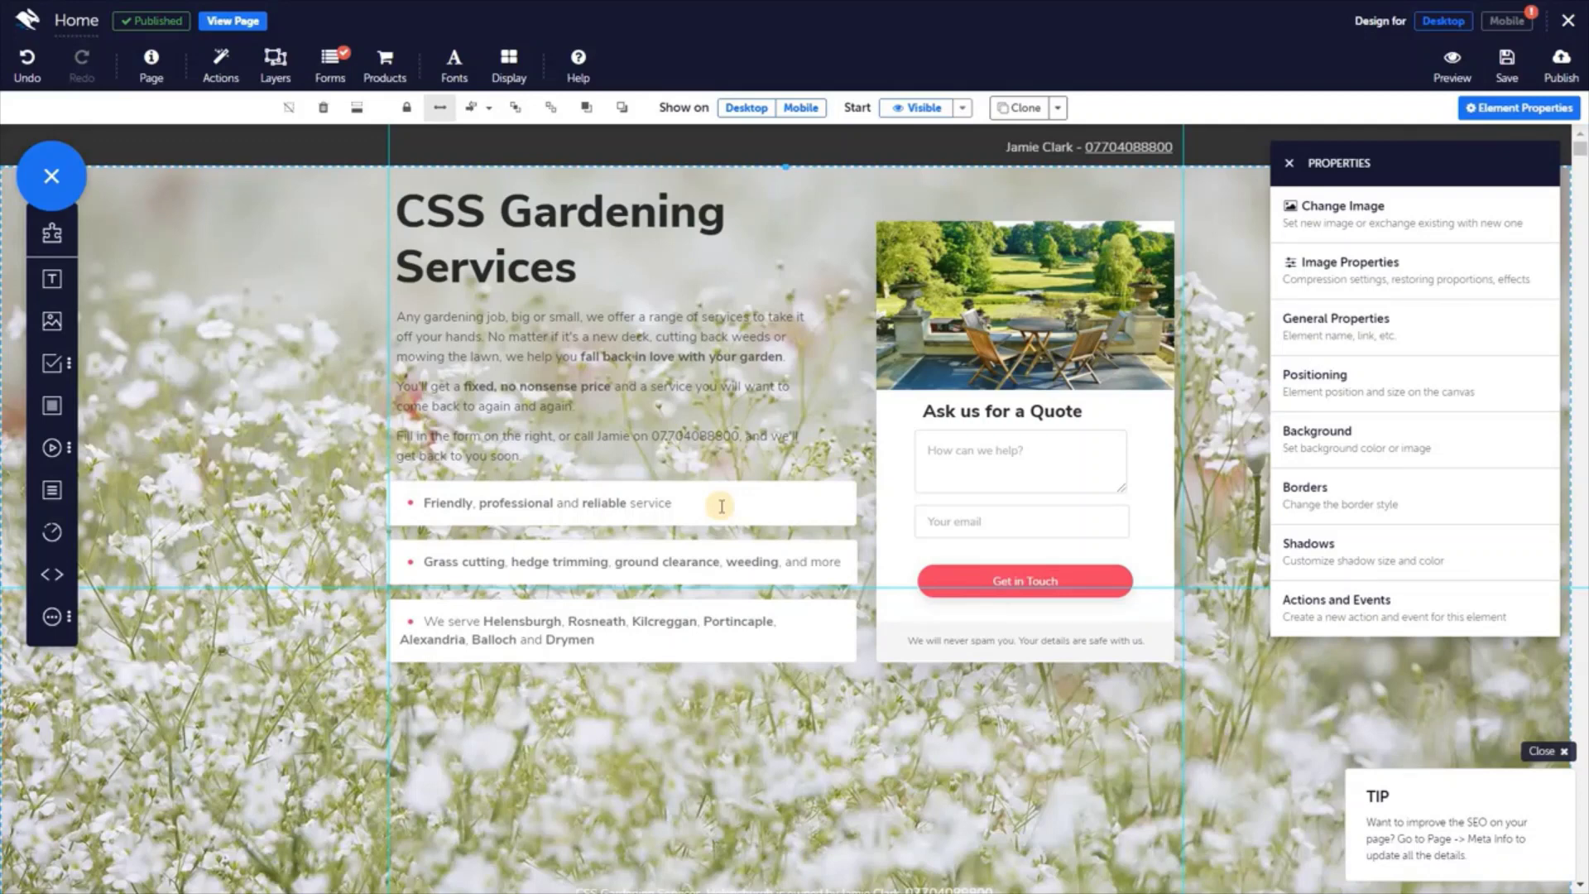
Check the form's Email notification settings, then follow the link to Account > Clients
left_click(338, 81)
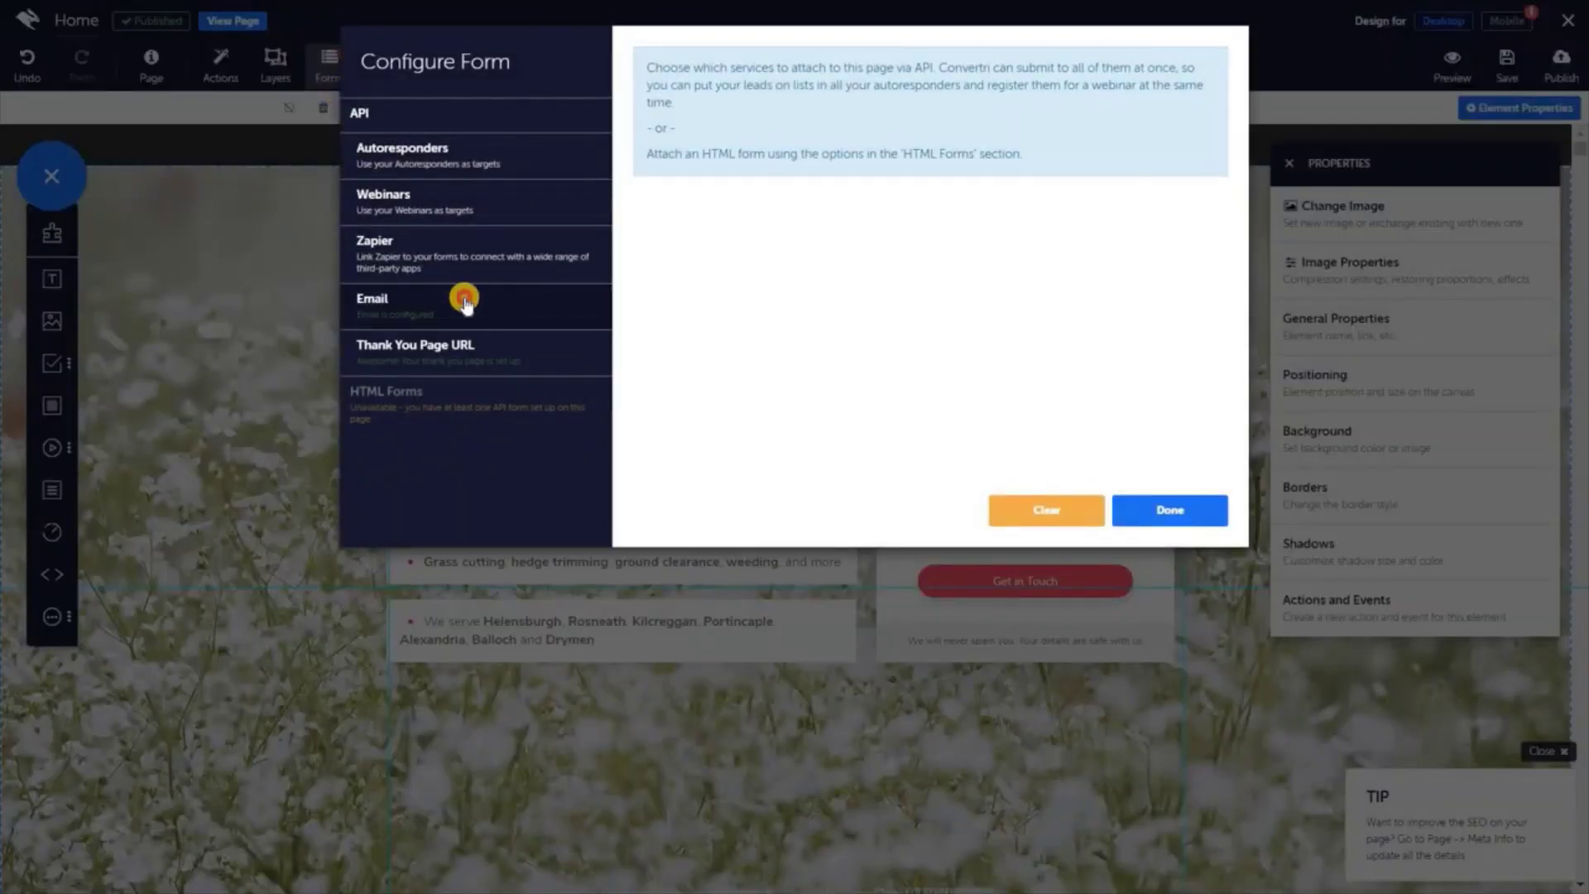
left_click(465, 302)
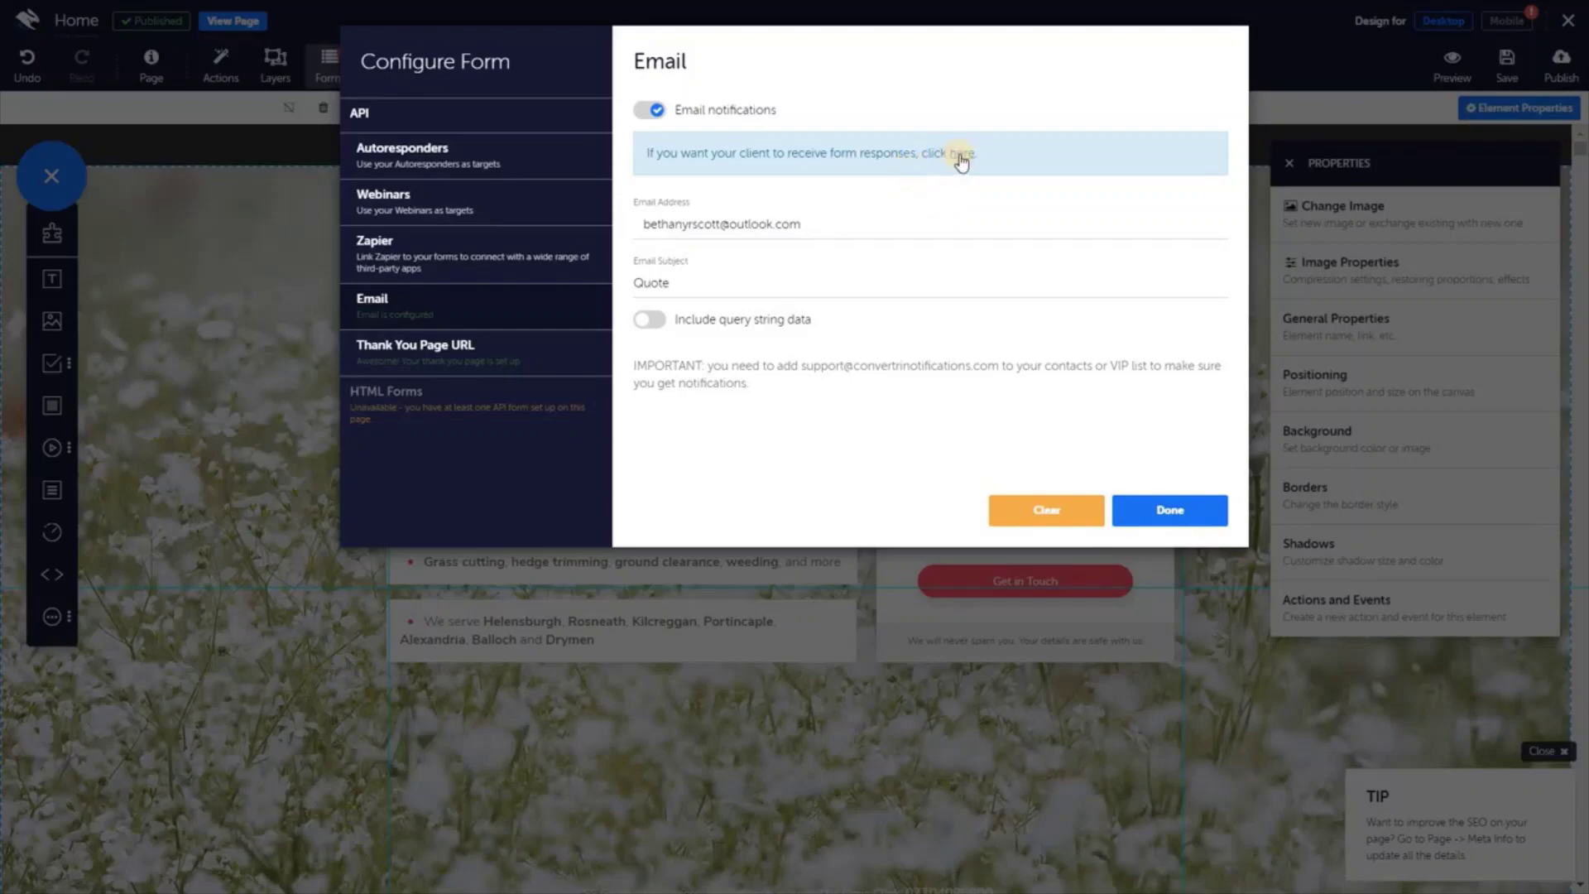
left_click(965, 154)
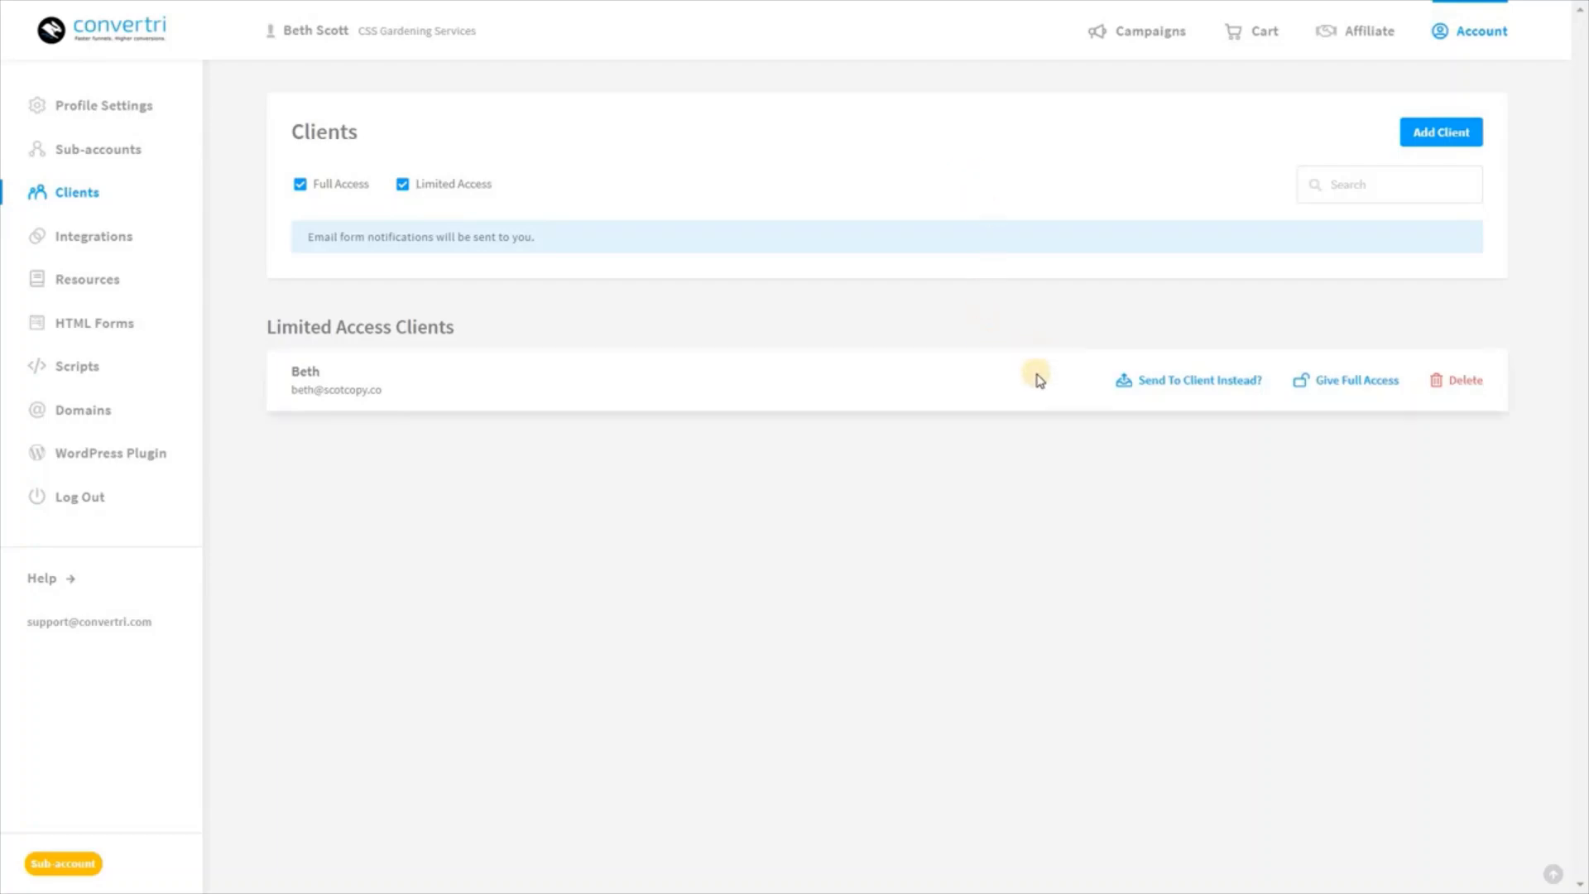
Send form notifications to the limited-access client instead of the account owner
left_click(1248, 381)
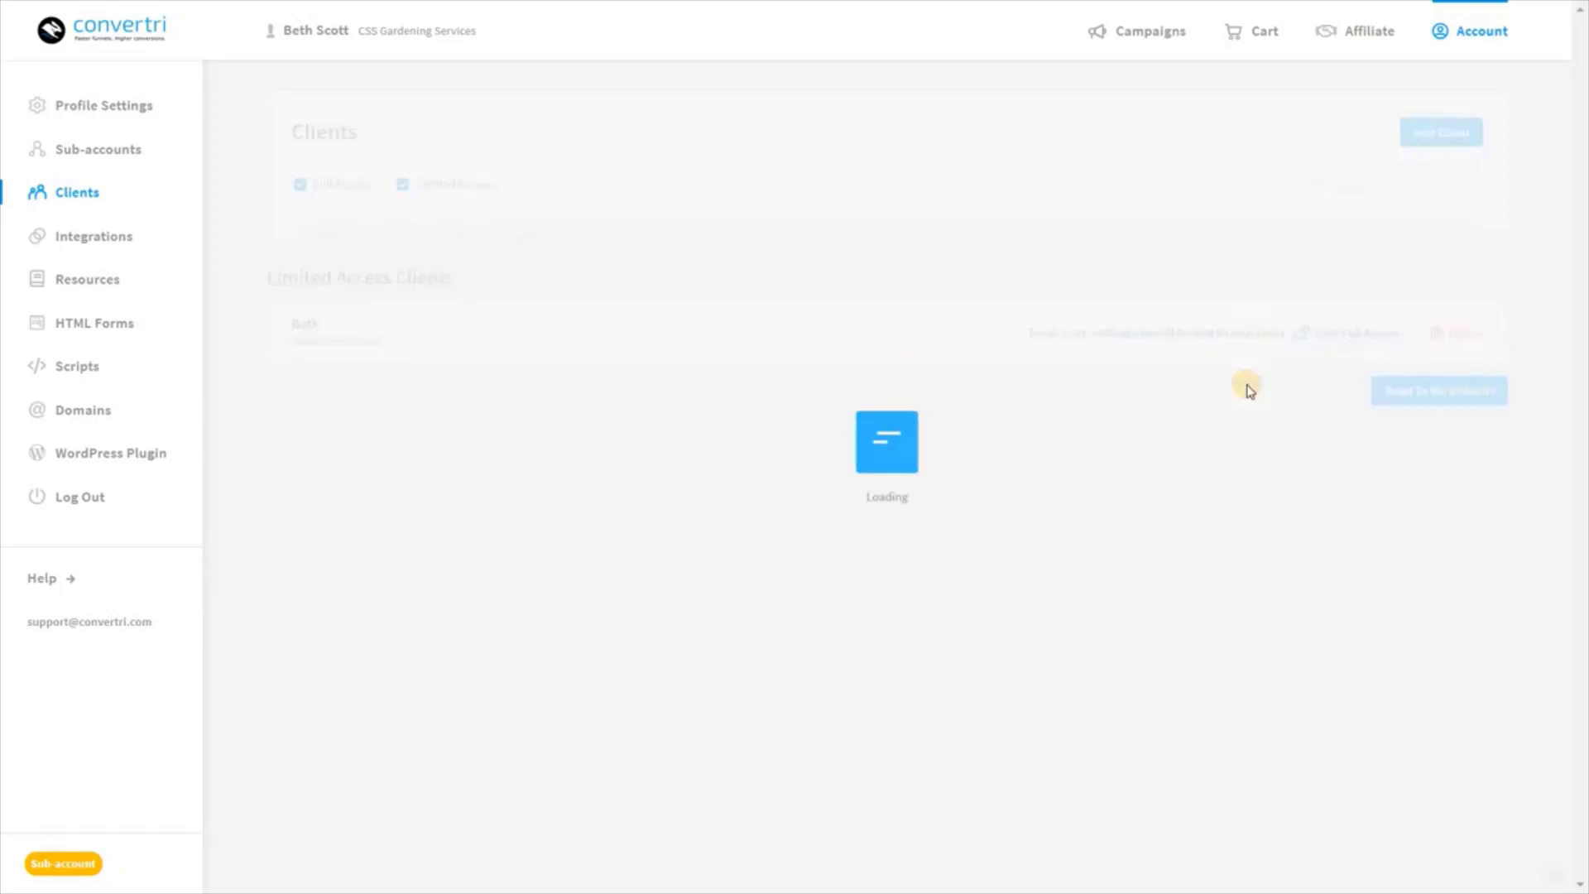